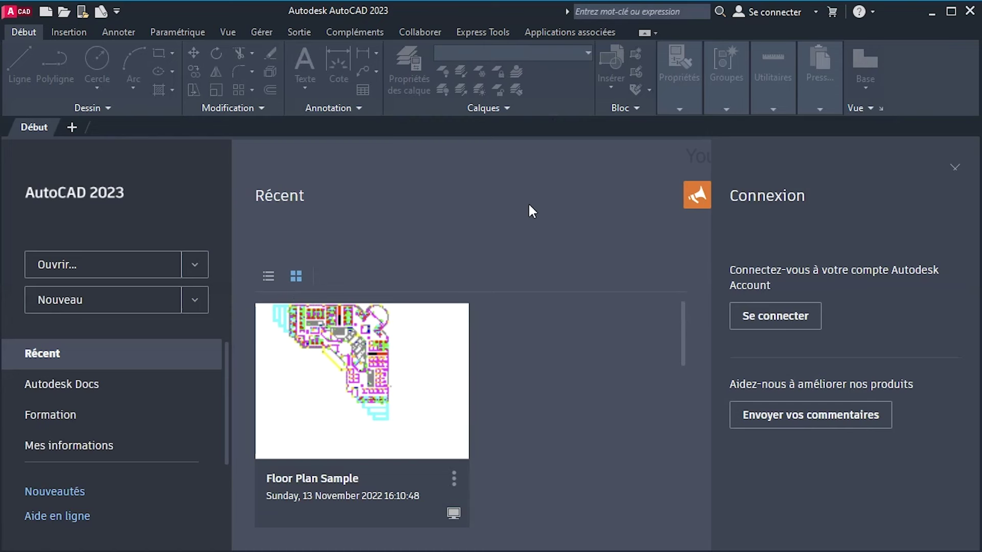
# Create a new blank drawing, Dessin1, from the Start tab.
pyautogui.click(72, 127)
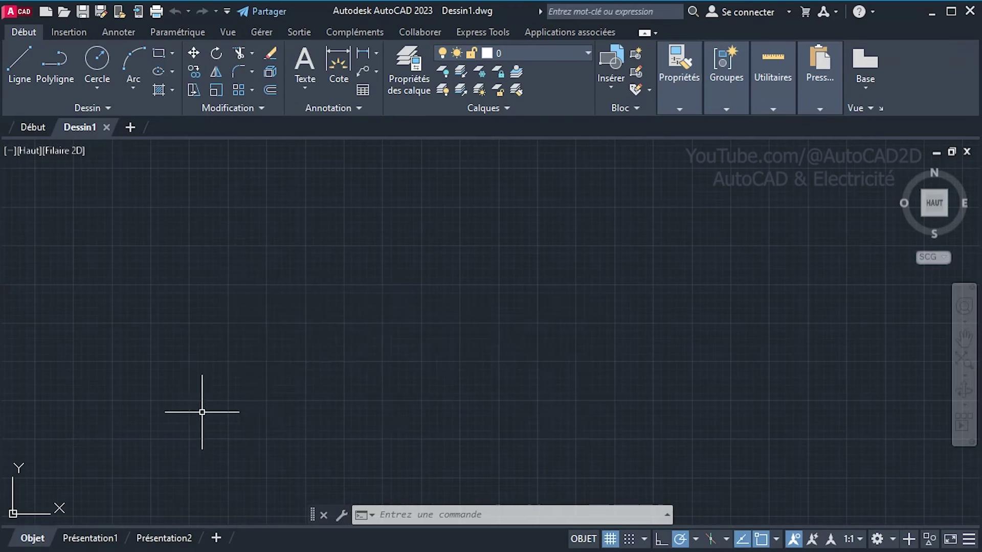
# Run LIMITES with lower-left corner 0,0 and upper-right corner 16,10.
pyautogui.write('limite')
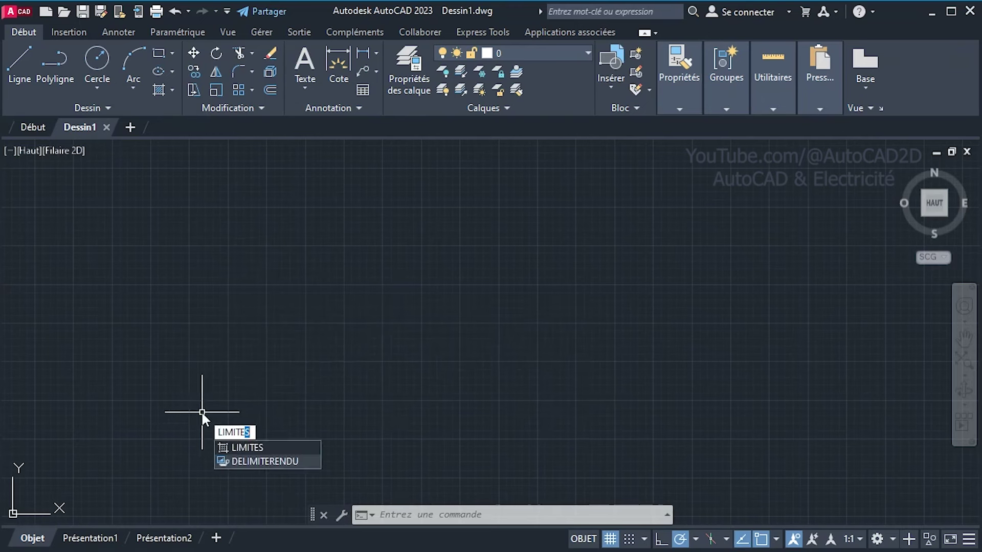
pyautogui.press('Return')
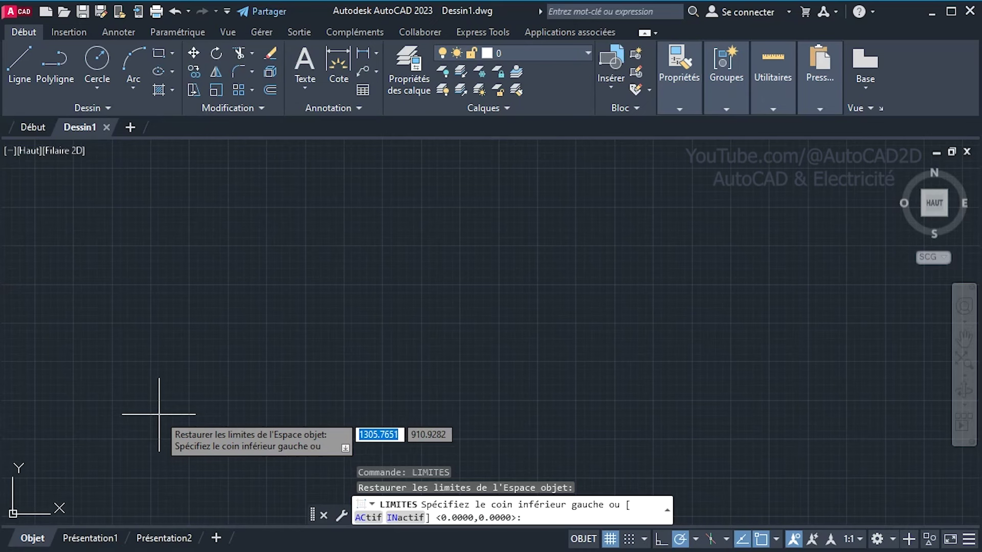
pyautogui.write('0')
pyautogui.write(',0')
pyautogui.press('Return')
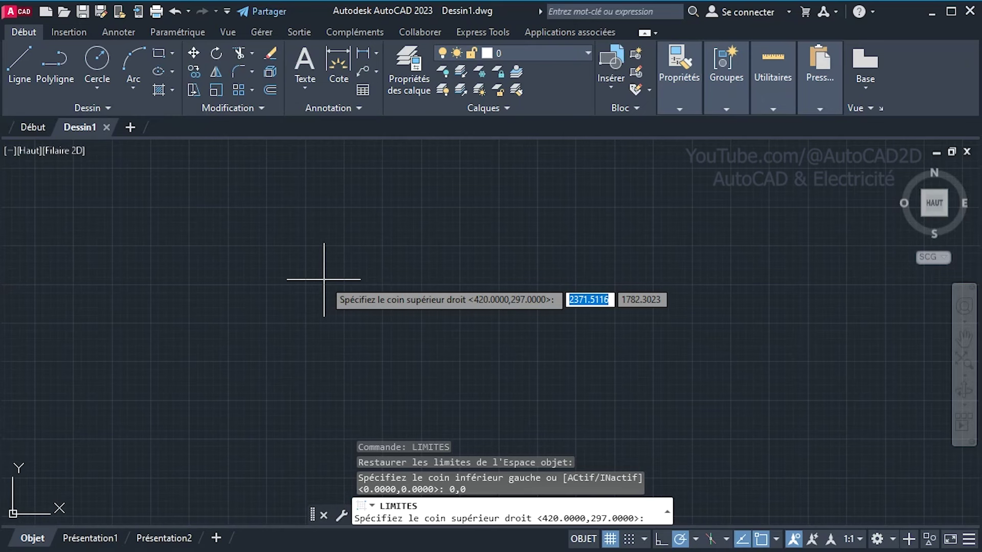
pyautogui.write('1')
pyautogui.write('60')
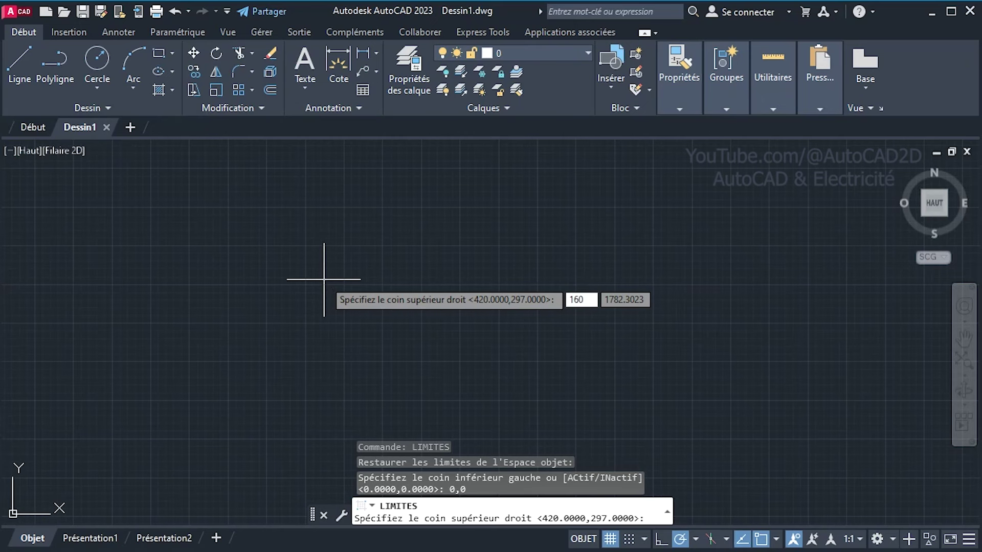
pyautogui.press('BackSpace')
pyautogui.press('Tab')
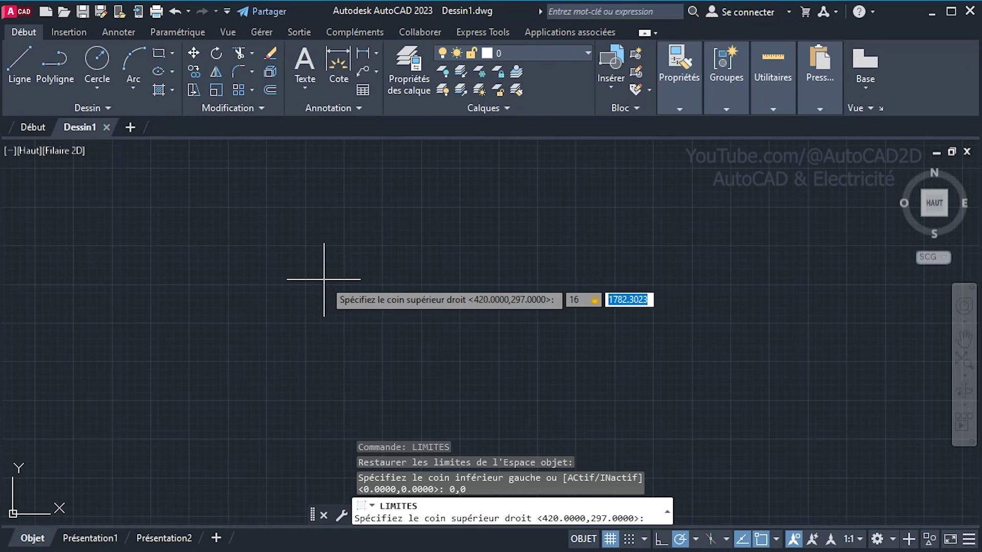
pyautogui.write('10')
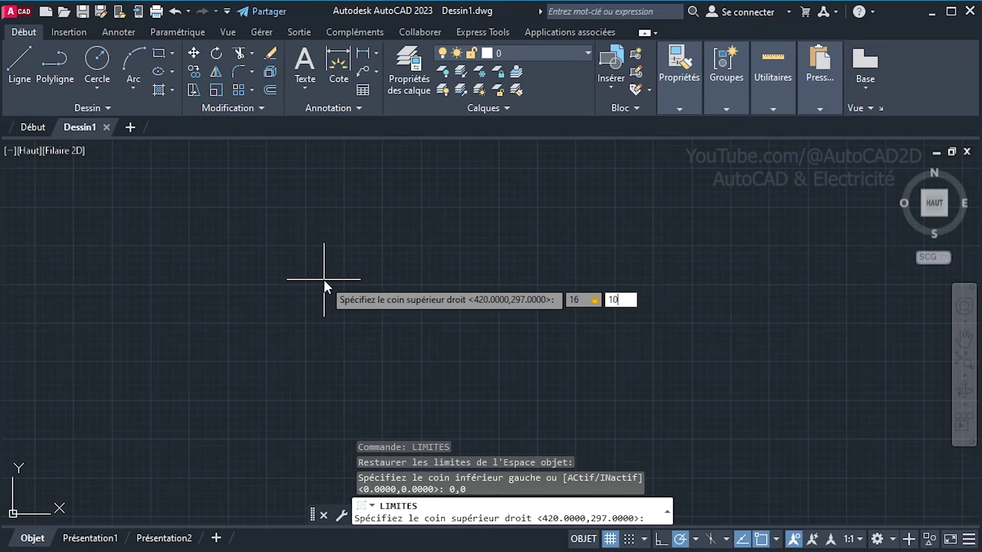
pyautogui.press('Return')
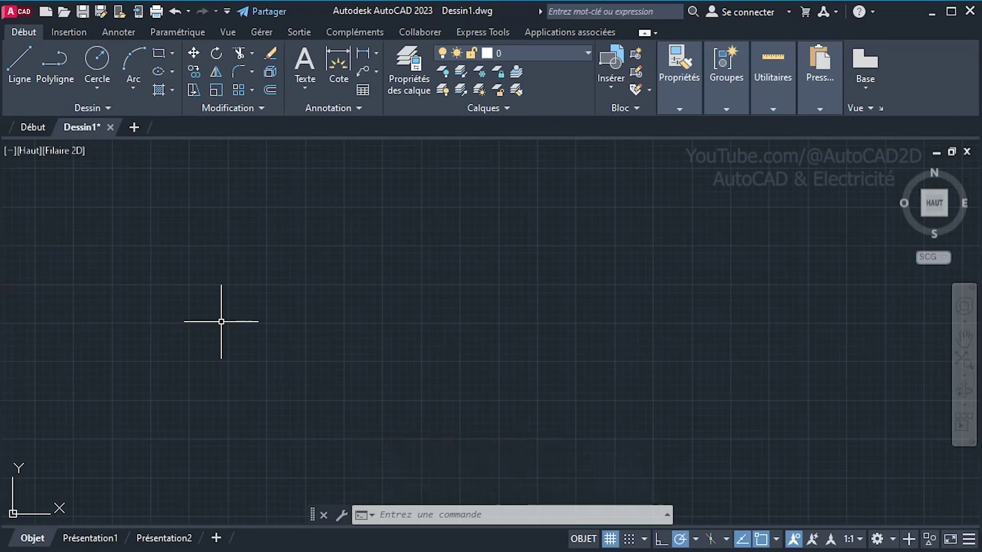
# Zoom to the drawing extents using ZOOM's ETendu option.
pyautogui.write('Z')
pyautogui.write('OOM')
pyautogui.press('Return')
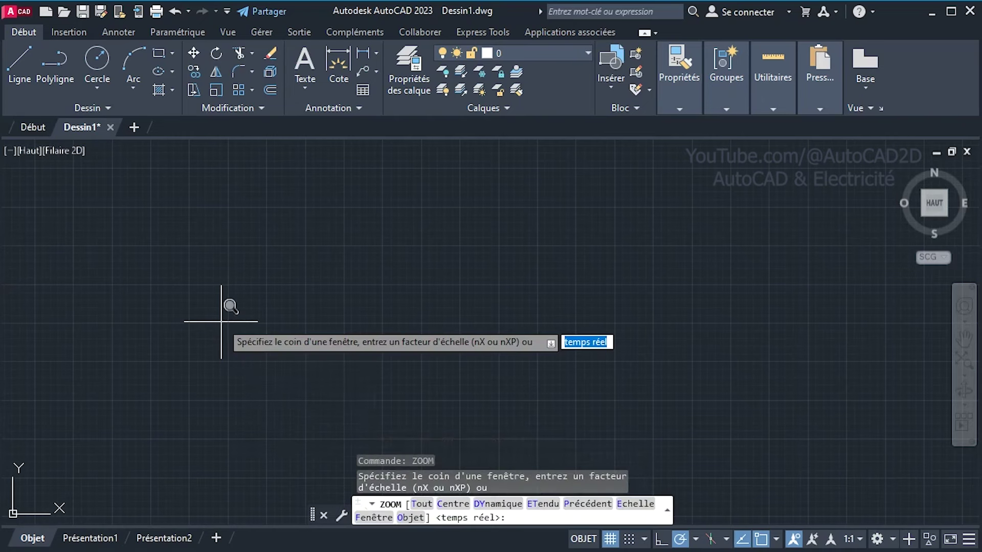
pyautogui.write('et')
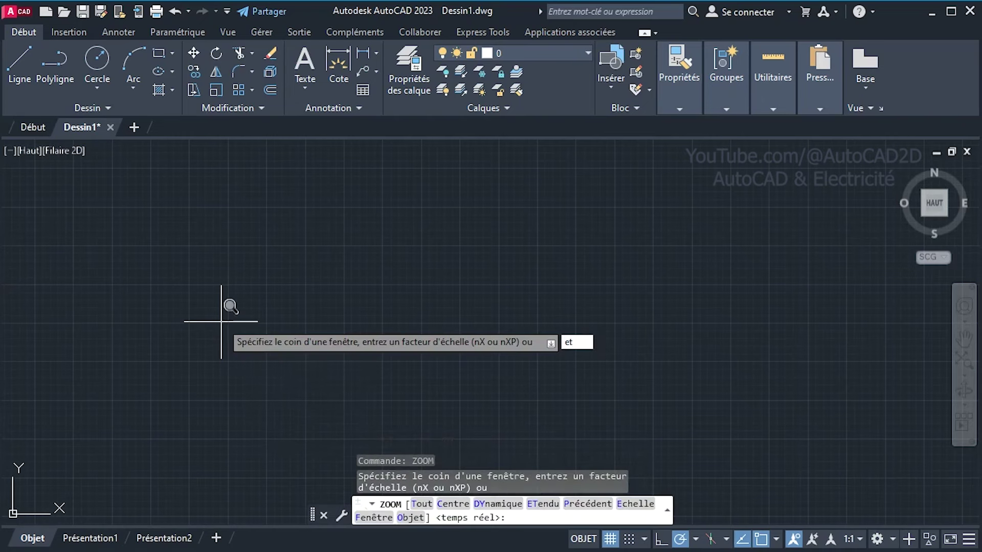
pyautogui.press('Return')
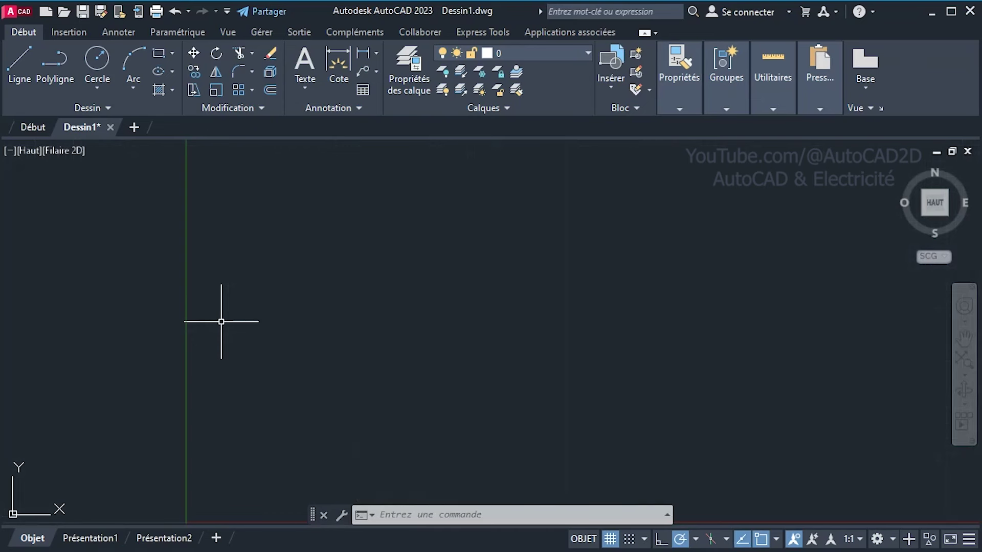
# Draw a 16 by 10 rectangle from corner 0,0 and frame it in the view.
pyautogui.write('REC')
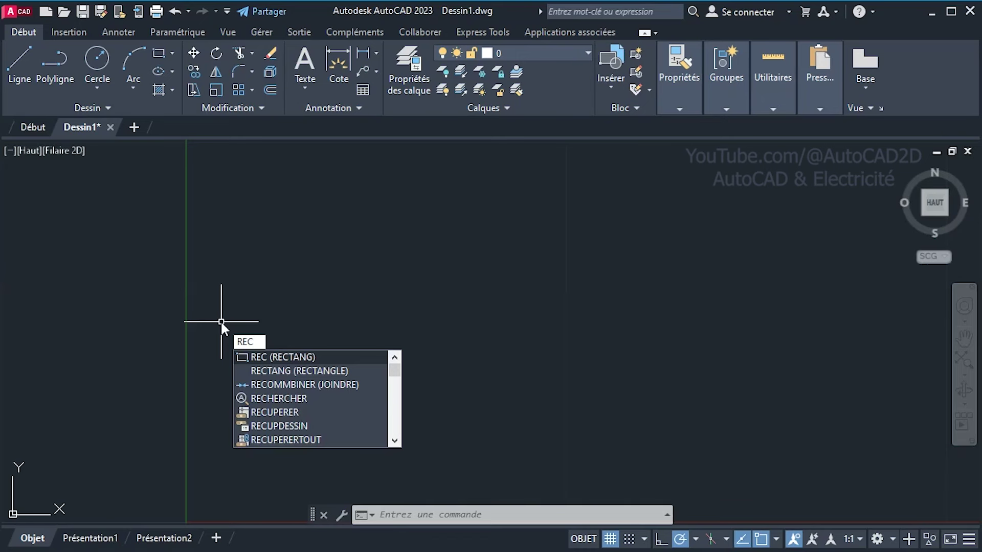
pyautogui.press('Return')
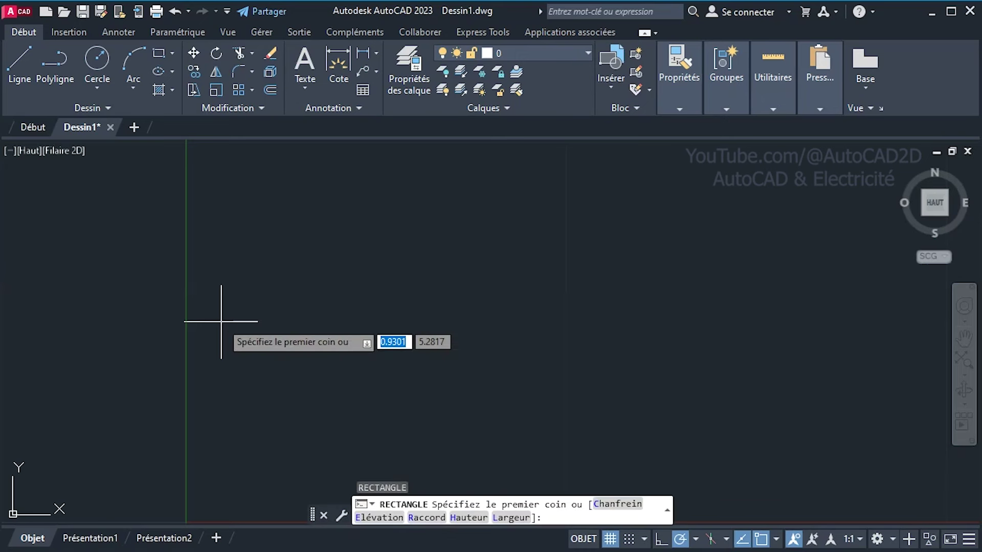
pyautogui.write('0')
pyautogui.write(',0')
pyautogui.press('Return')
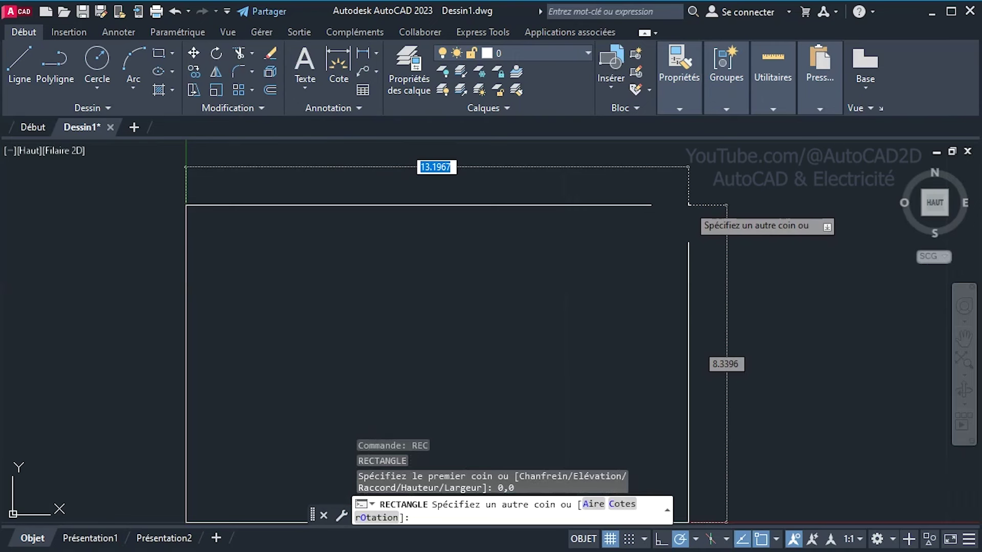
pyautogui.write('16')
pyautogui.press('Tab')
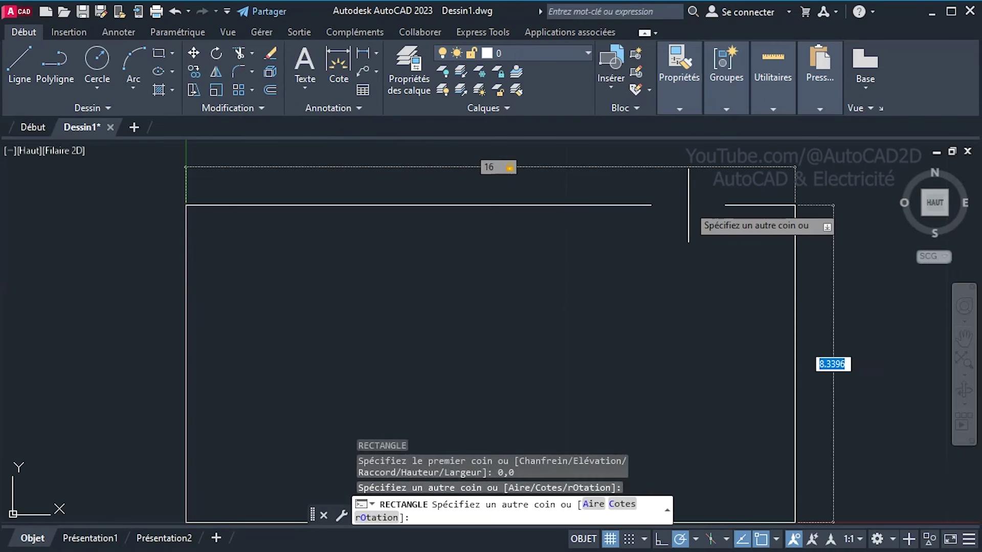
pyautogui.write('10')
pyautogui.press('Return')
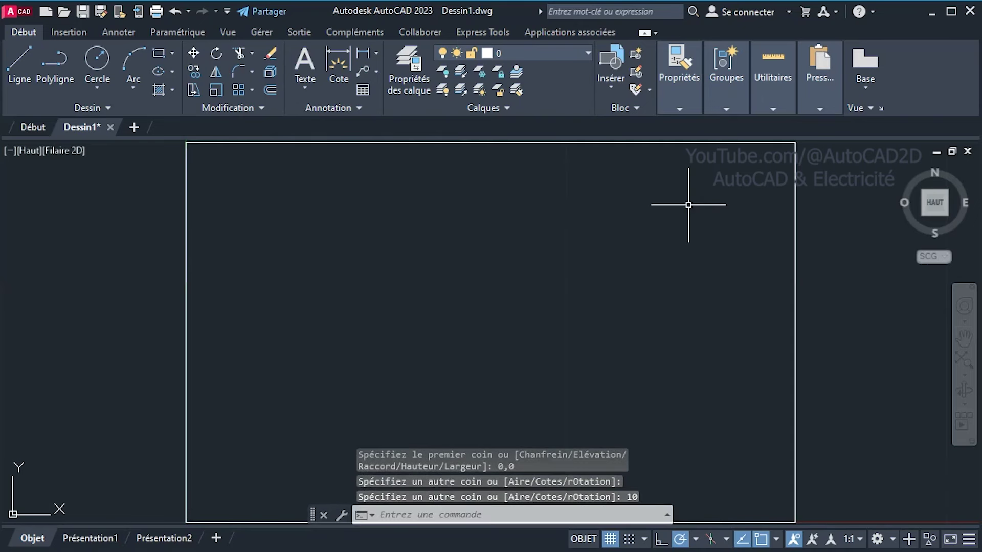
pyautogui.scroll(-2, 598, 229)
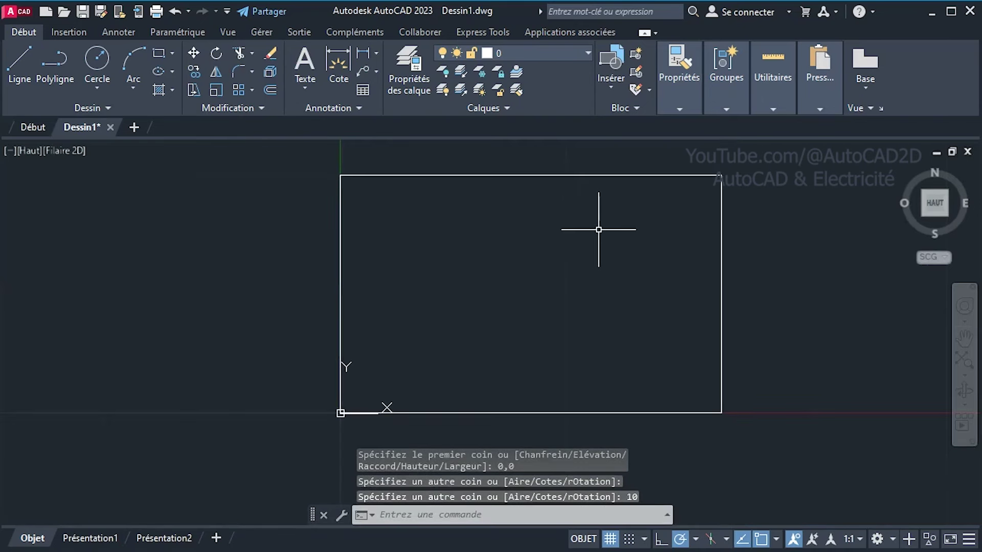
pyautogui.moveTo(609, 230); pyautogui.dragTo(563, 274, button='middle')
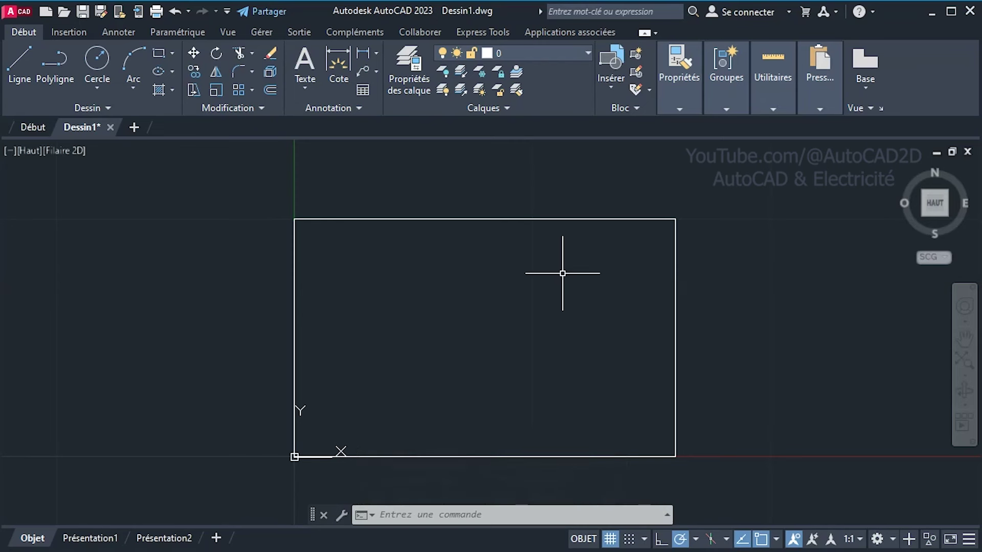
# Turn limits checking on with LIMITES ACtif, then start a LIGNE command.
pyautogui.write('L')
pyautogui.write('IMITES')
pyautogui.press('Return')
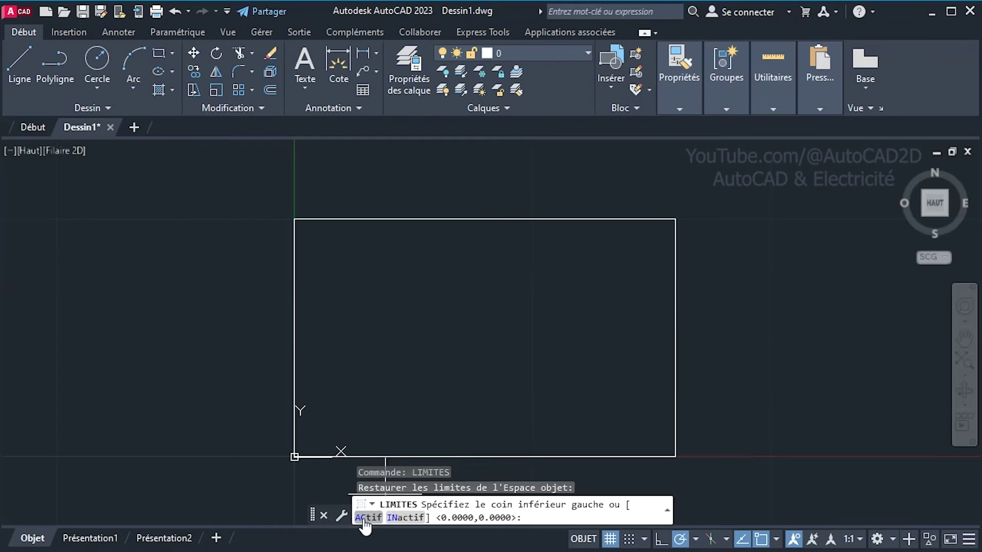
pyautogui.write('a')
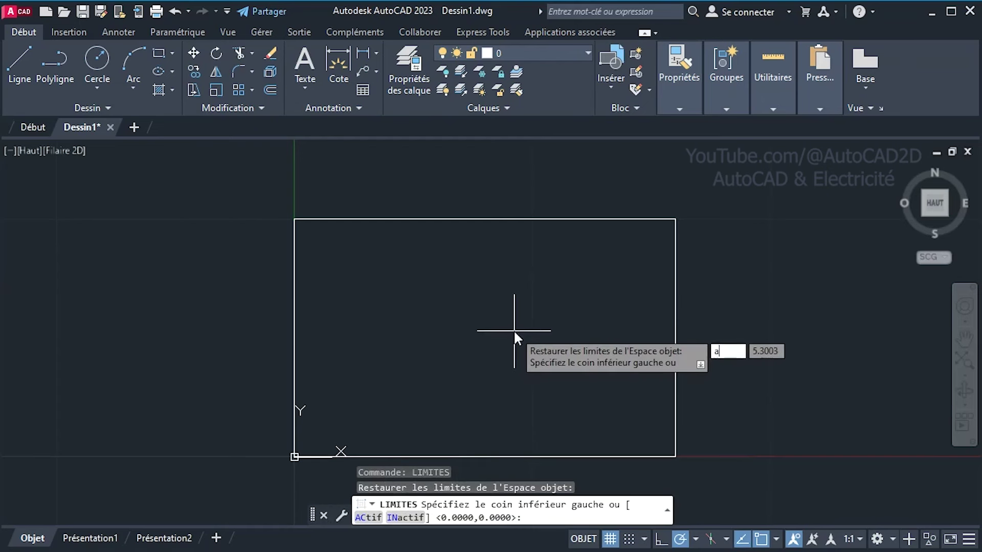
pyautogui.press('Return')
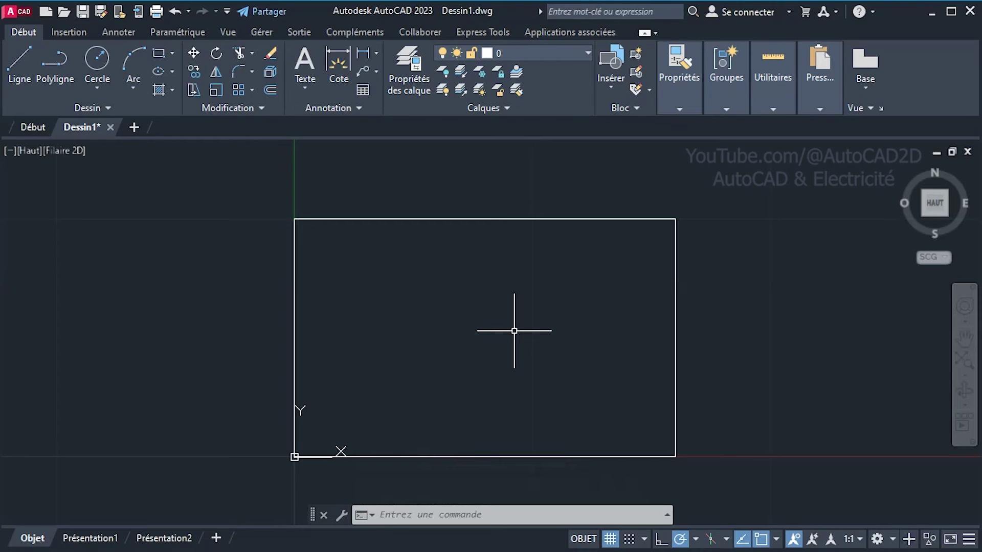
pyautogui.write('L')
pyautogui.press('Return')
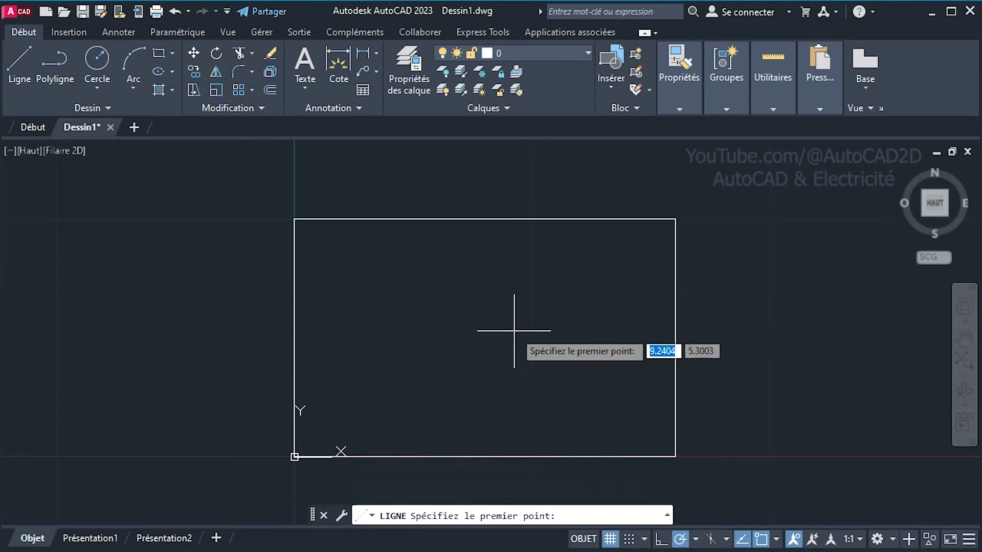
# Draw a four-point diamond-shaped line outline inside the rectangle.
pyautogui.click(399, 334)
pyautogui.click(489, 266)
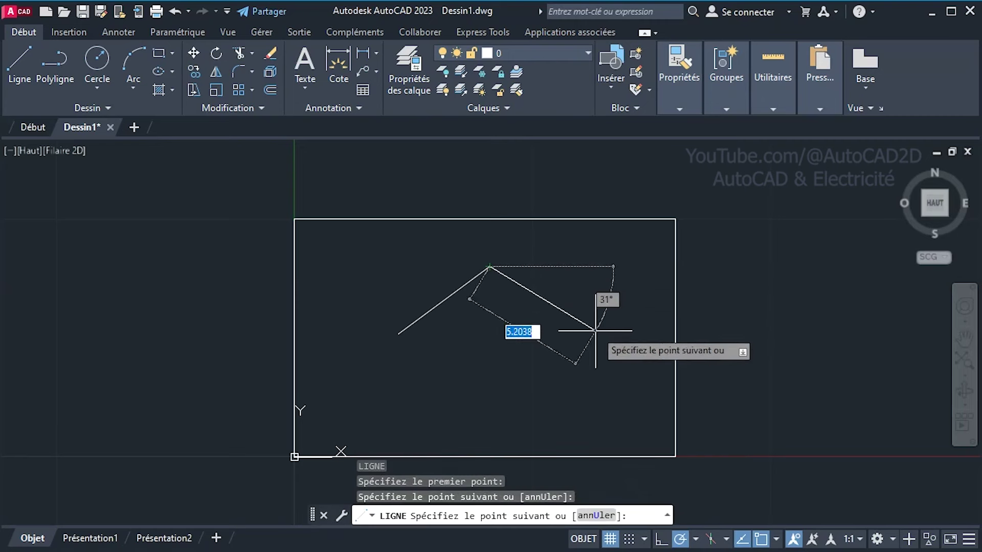
pyautogui.click(608, 331)
pyautogui.click(469, 401)
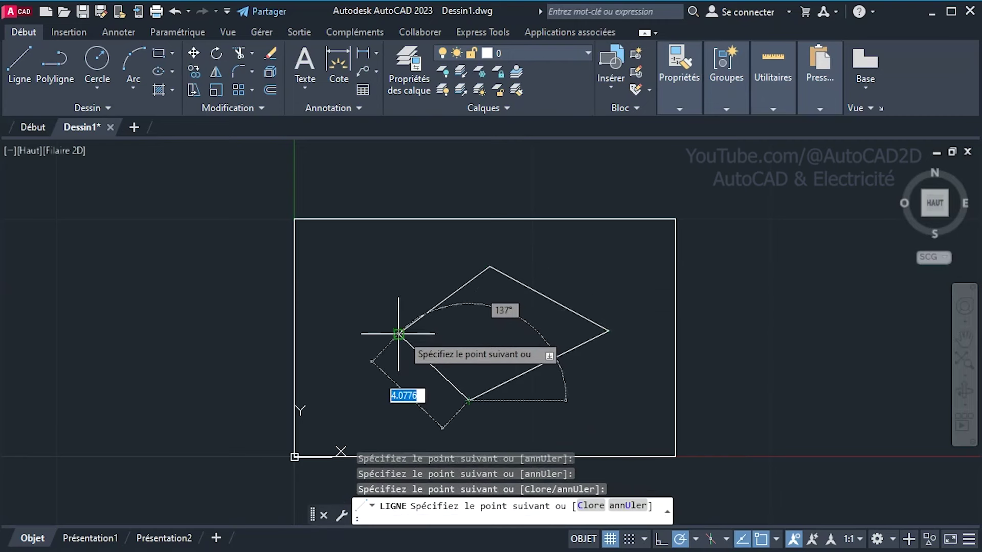
pyautogui.rightClick(369, 284)
pyautogui.click(394, 294)
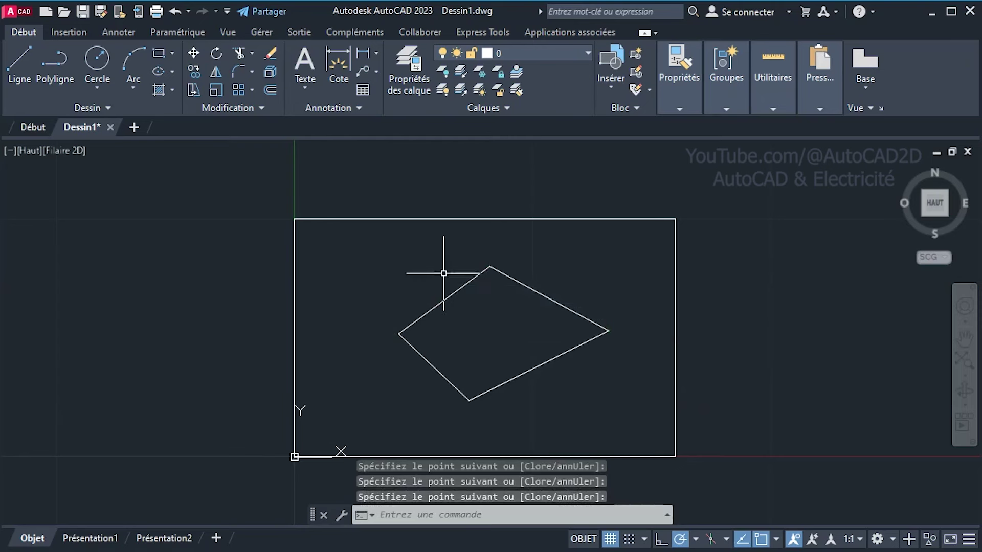
# Try line points outside the limits, then draw a bent line above the diamond.
pyautogui.press('Return')
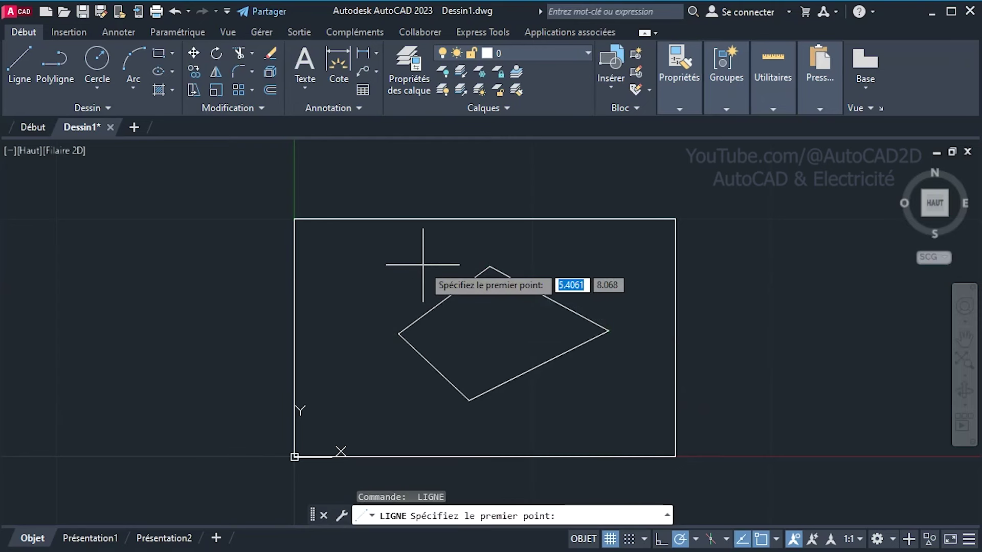
pyautogui.click(440, 171)
pyautogui.click(696, 164)
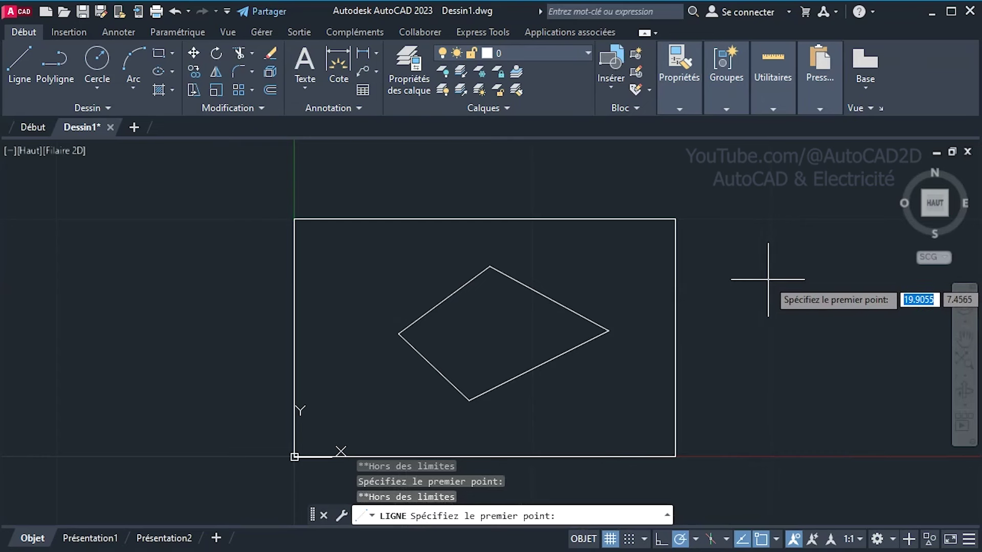
pyautogui.click(346, 258)
pyautogui.click(478, 239)
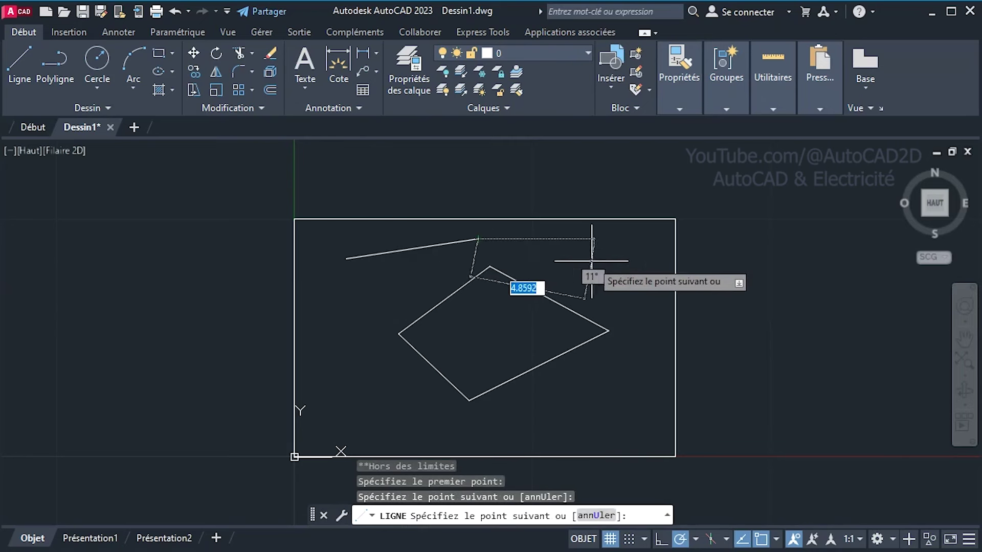
pyautogui.click(601, 268)
pyautogui.rightClick(627, 347)
pyautogui.click(658, 358)
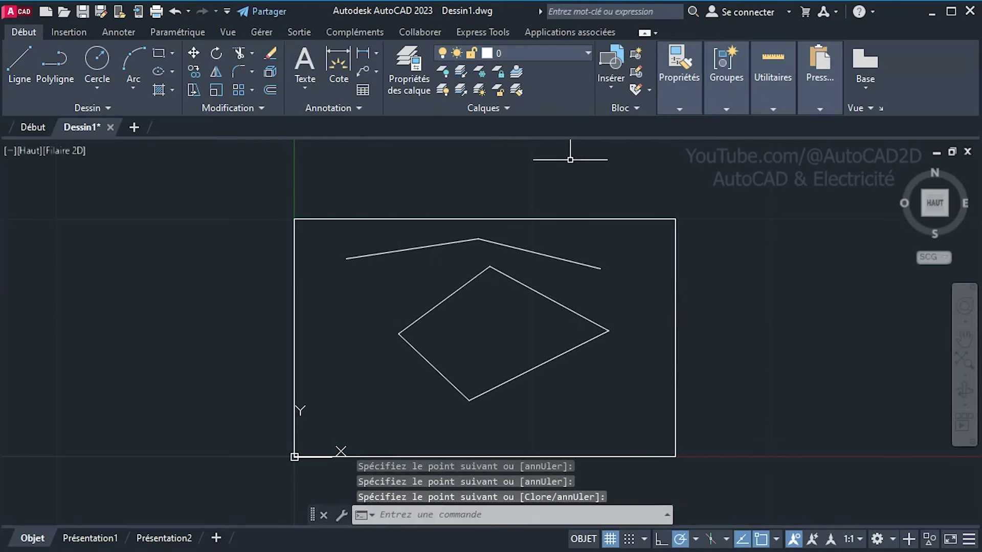
# Retry starting a line outside the limits, then cancel the command.
pyautogui.rightClick(568, 176)
pyautogui.click(622, 187)
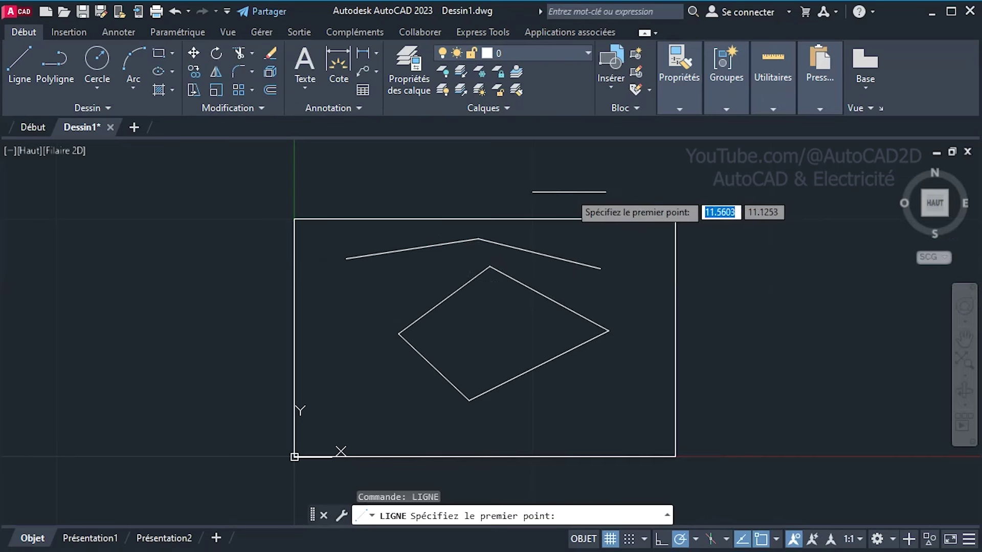
pyautogui.click(570, 189)
pyautogui.click(747, 193)
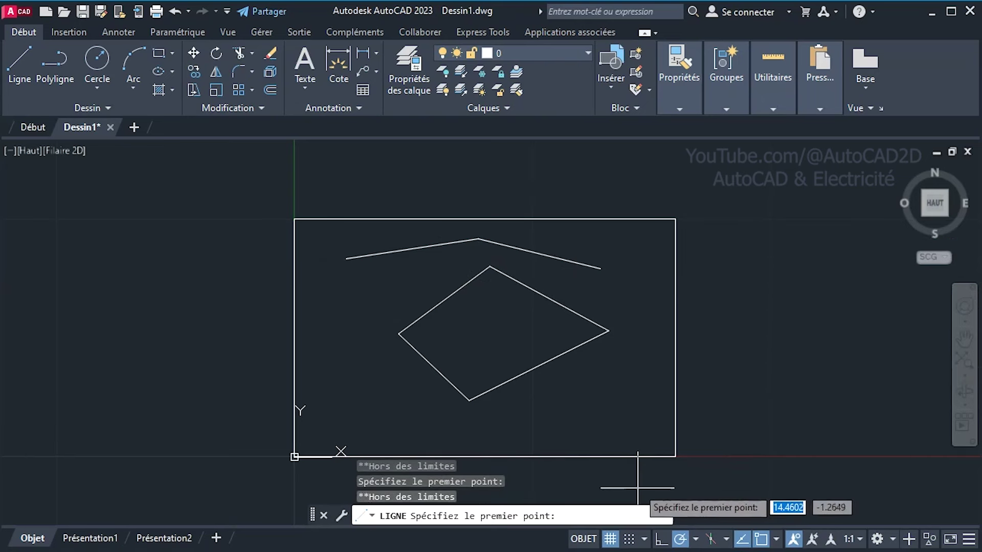
pyautogui.press('Escape')
# Cancel a RECTANGLE command, then crossing-select and delete the diamond and bent line.
pyautogui.write('RE')
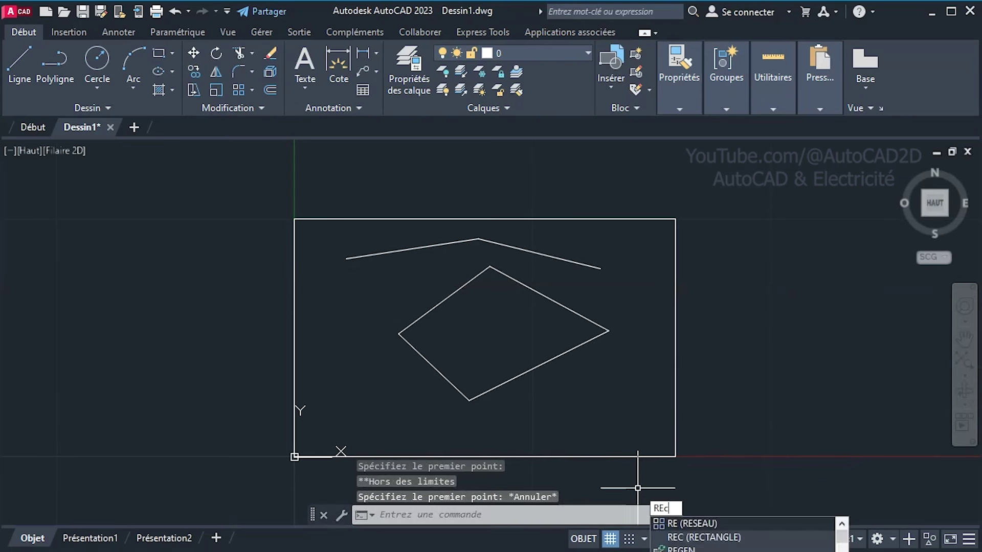
pyautogui.write('C')
pyautogui.press('Return')
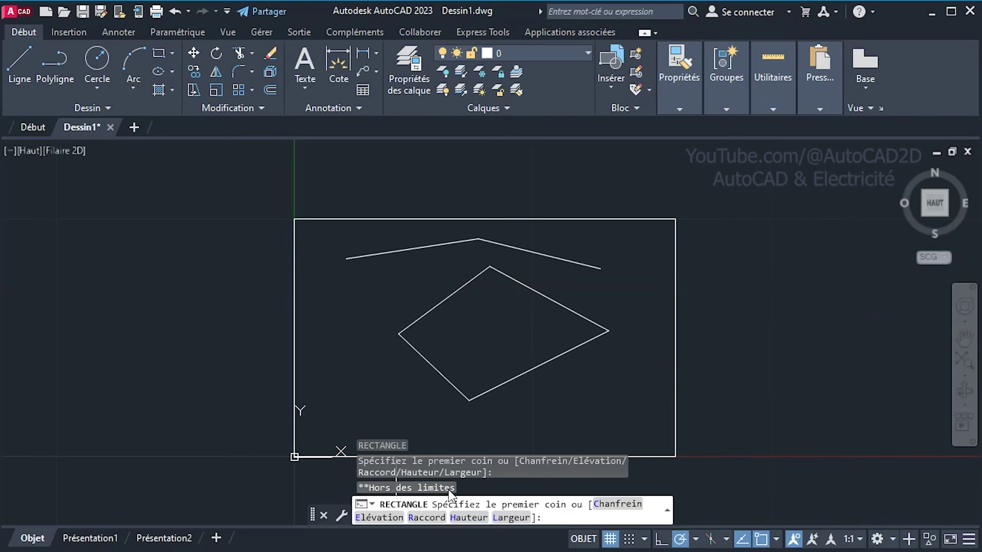
pyautogui.press('Escape')
pyautogui.click(655, 384)
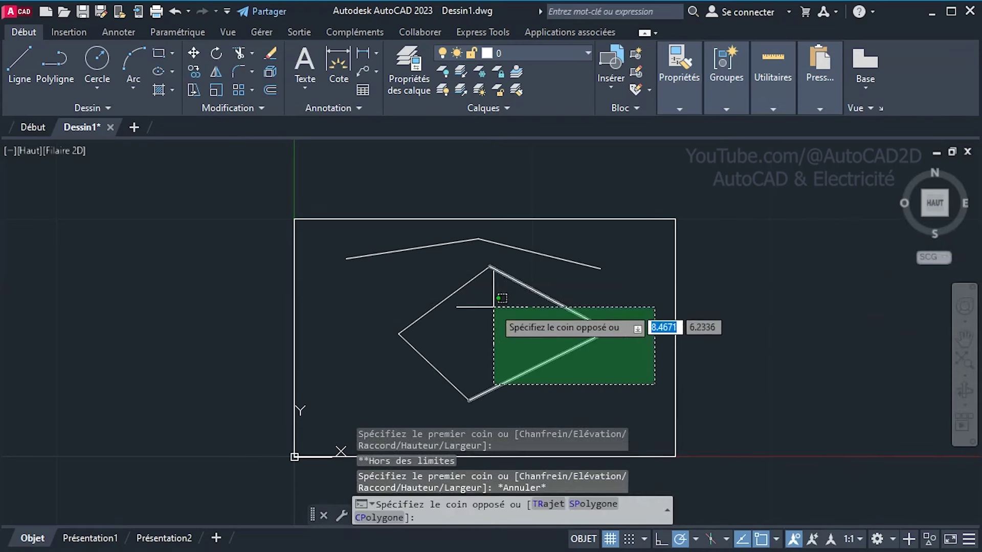
pyautogui.click(354, 214)
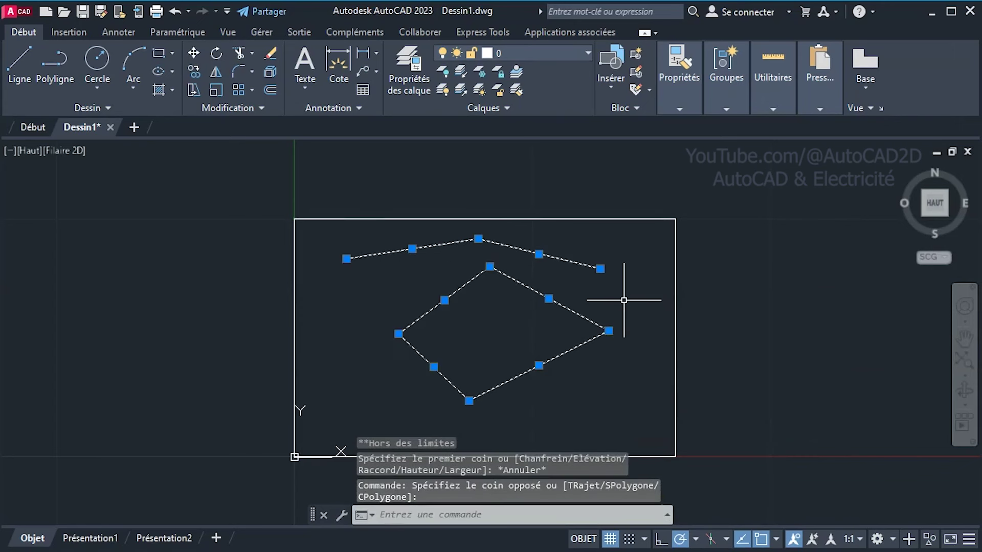
pyautogui.press('Delete')
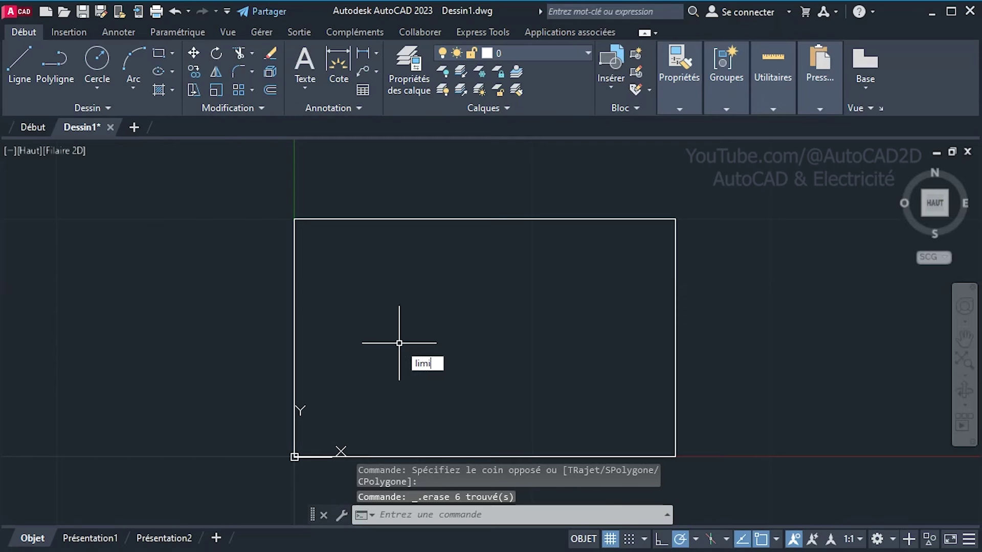
# Switch limits checking off with the LIMITES INactif option.
pyautogui.press('Return')
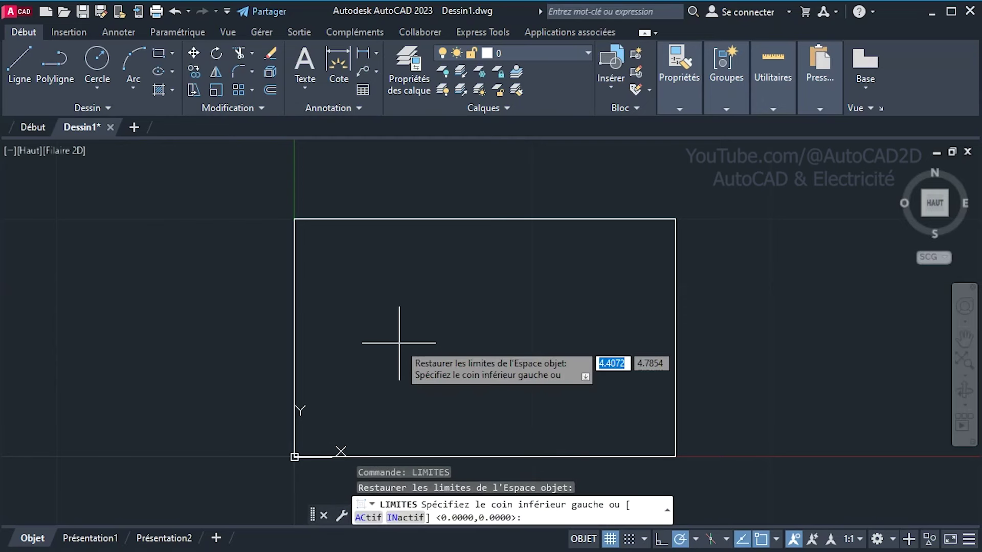
pyautogui.write('in')
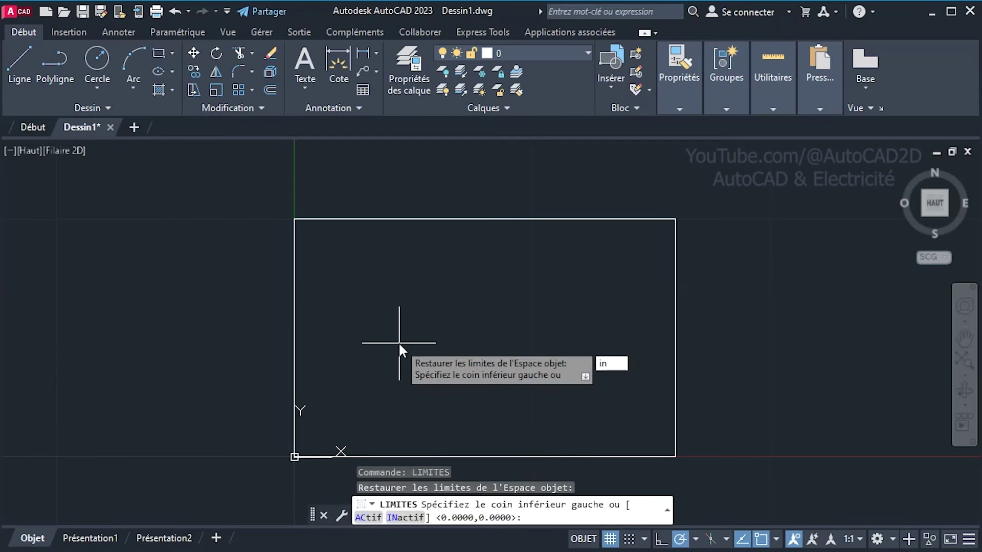
pyautogui.press('Return')
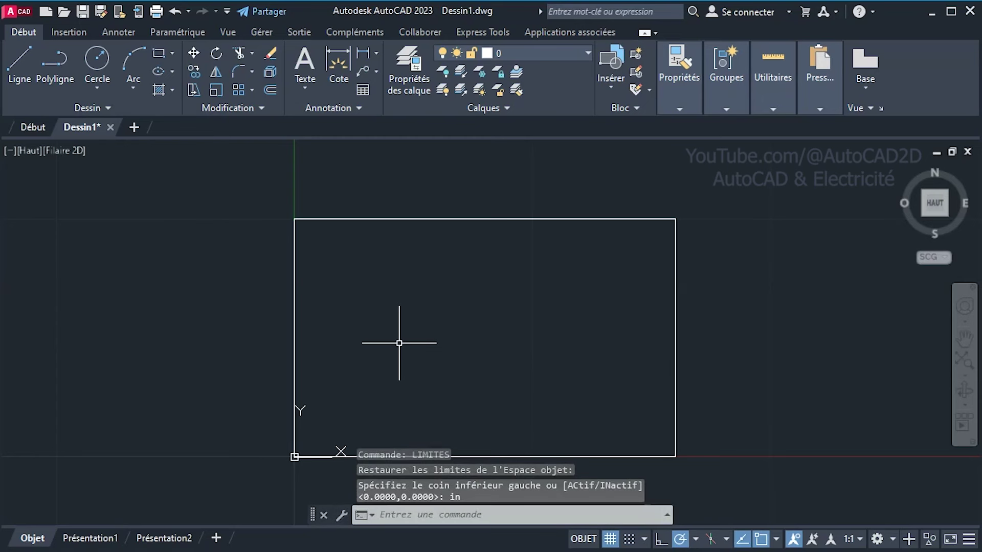
# Draw a two-segment test line extending outside the limits, then erase it.
pyautogui.write('l')
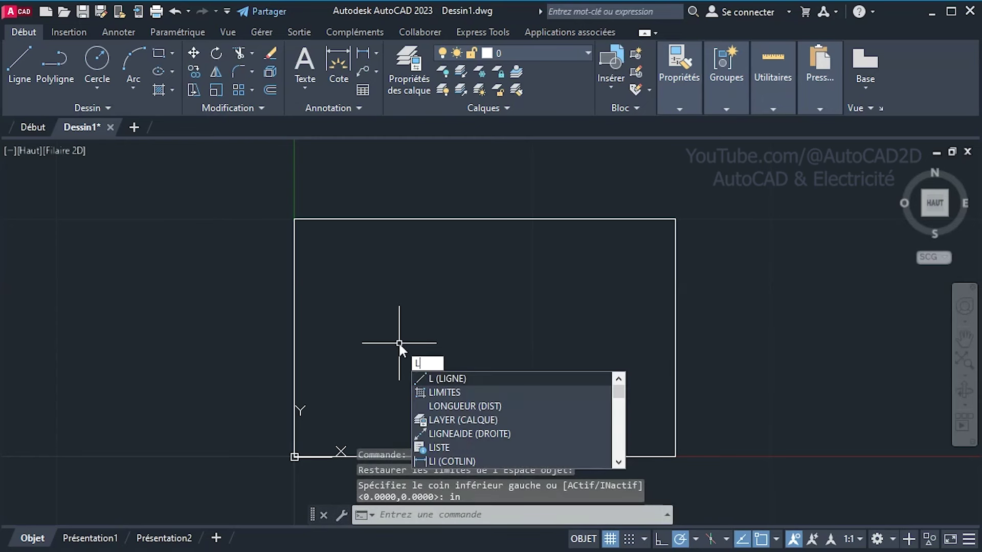
pyautogui.press('Return')
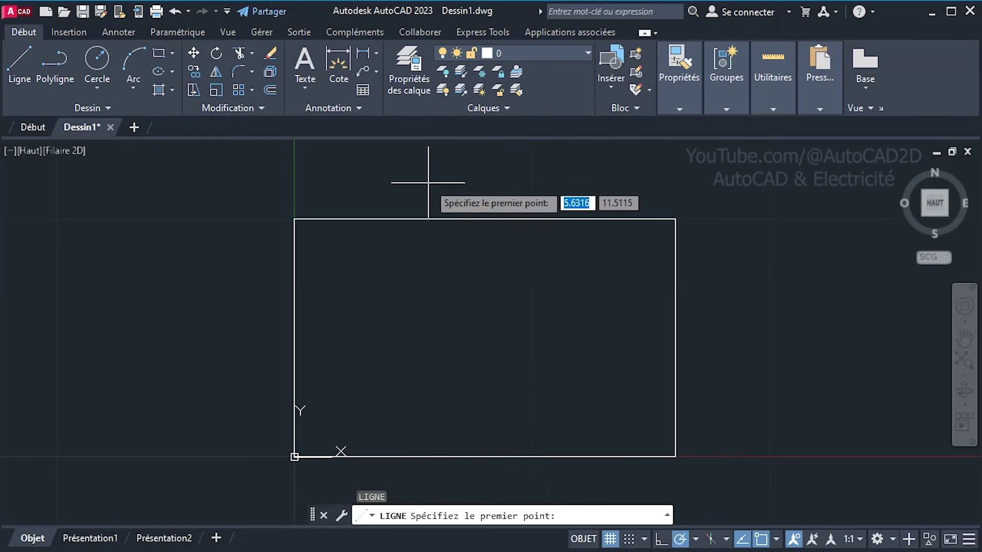
pyautogui.click(429, 182)
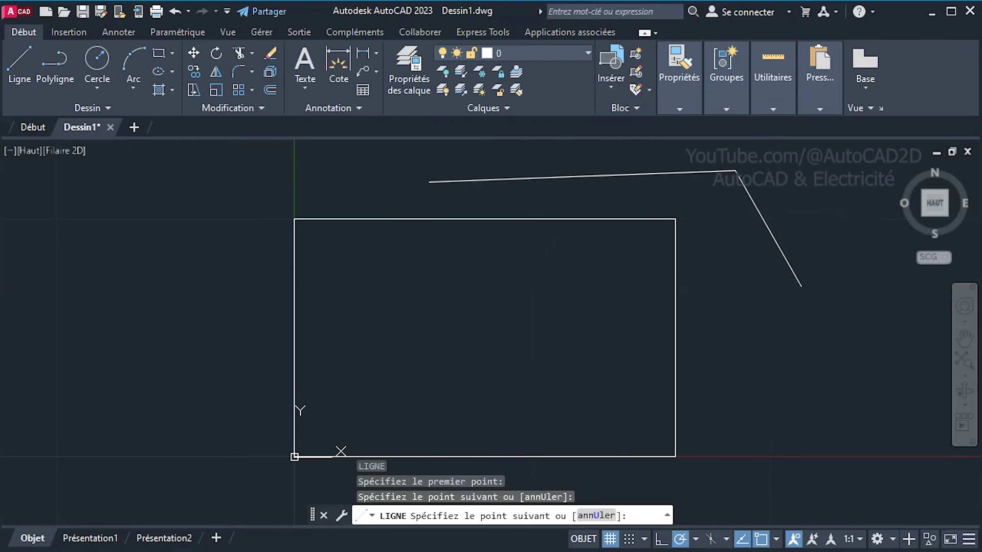
pyautogui.click(801, 286)
pyautogui.rightClick(757, 375)
pyautogui.click(817, 388)
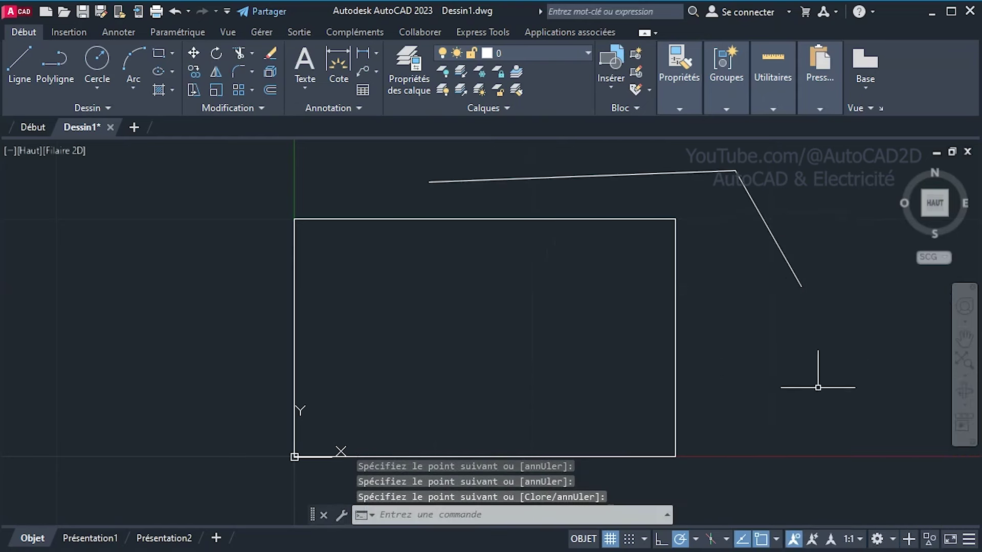
pyautogui.click(856, 333)
pyautogui.click(735, 175)
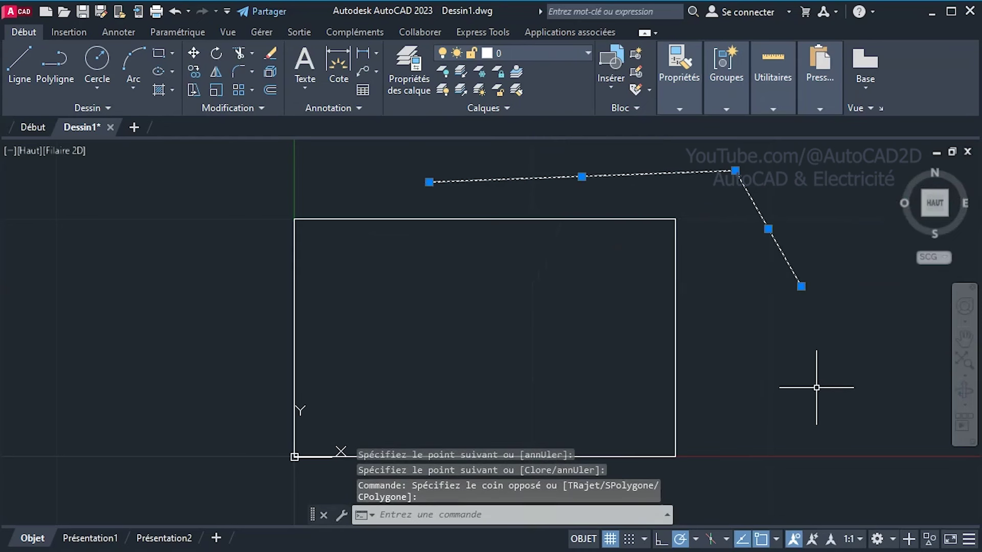
pyautogui.press('Delete')
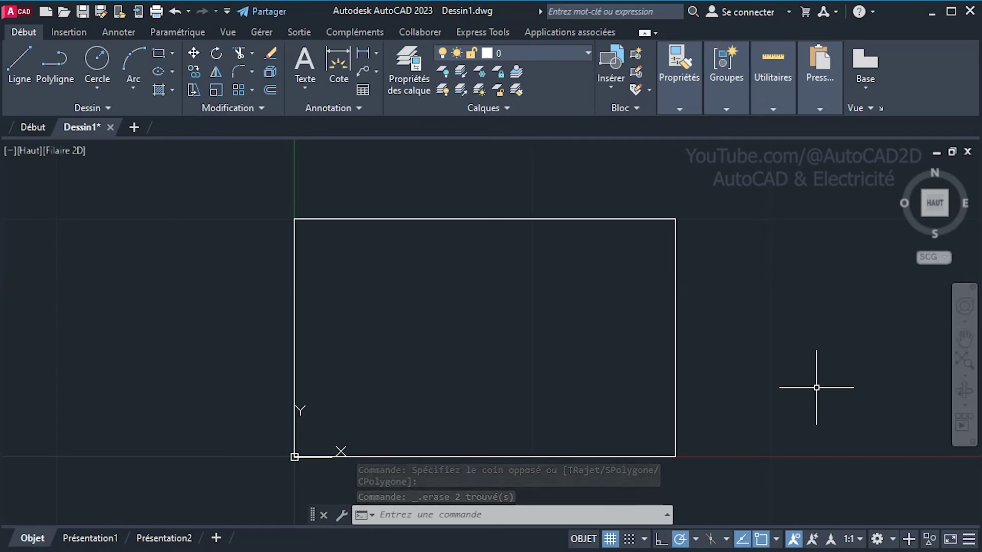
# Rerun LIMITES and choose ACtif to reactivate limits checking.
pyautogui.write('l')
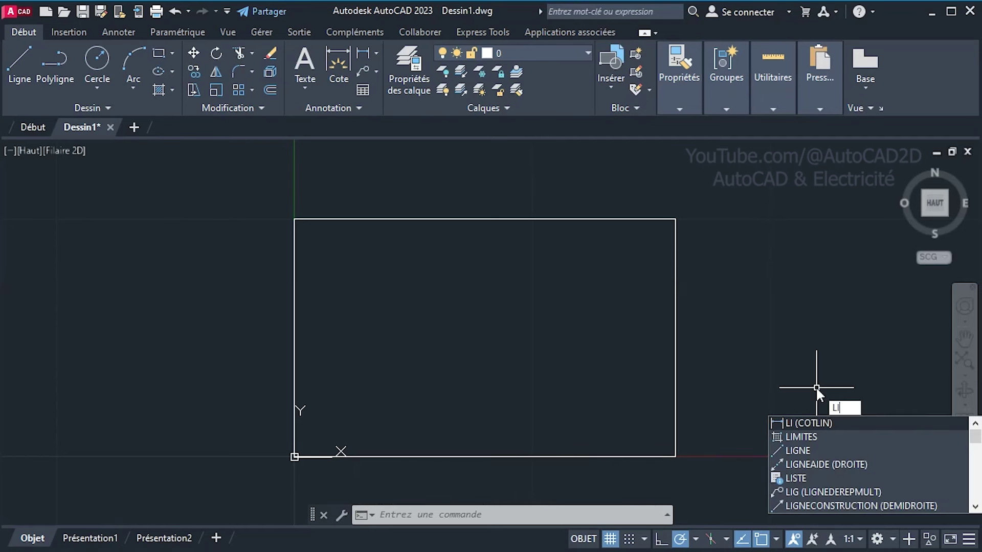
pyautogui.write('mi')
pyautogui.press('Return')
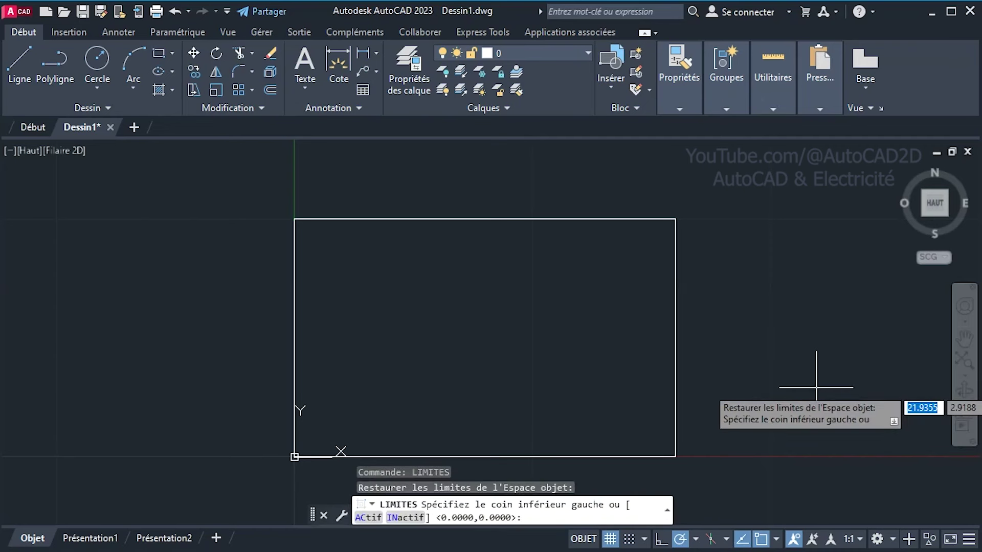
pyautogui.write('a')
pyautogui.press('Return')
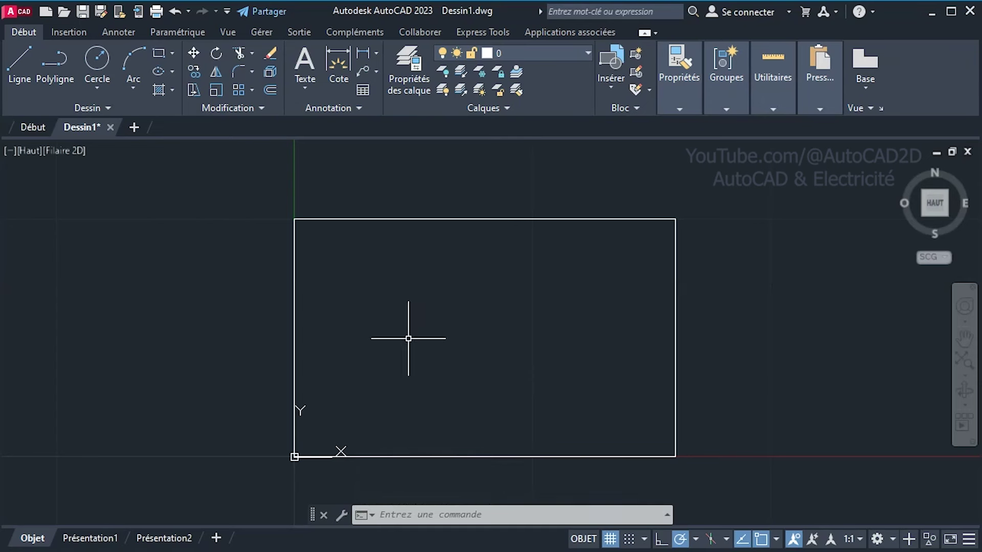
# Draw a seven-sided polyline inside the limits, snapping back to its start point.
pyautogui.click(53, 78)
pyautogui.click(335, 259)
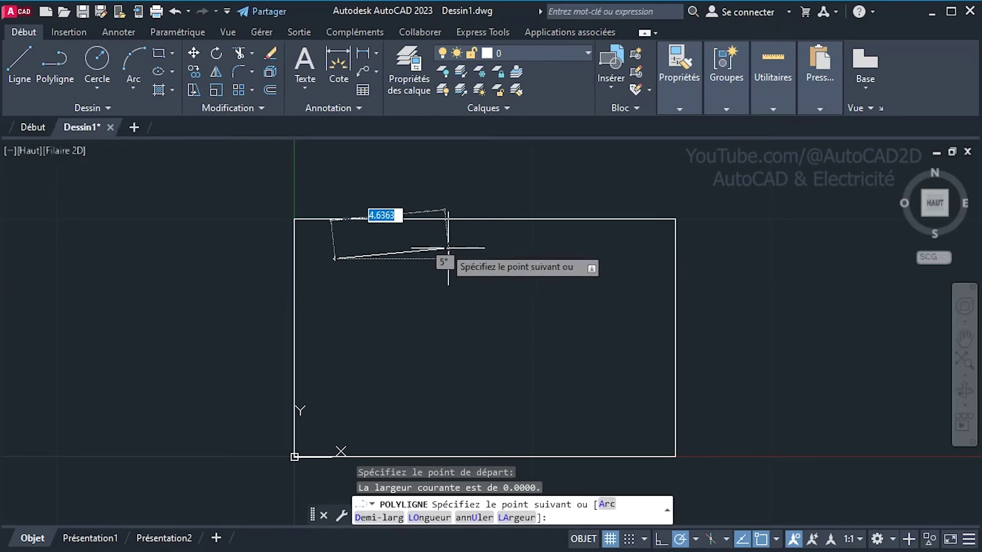
pyautogui.click(429, 245)
pyautogui.click(596, 273)
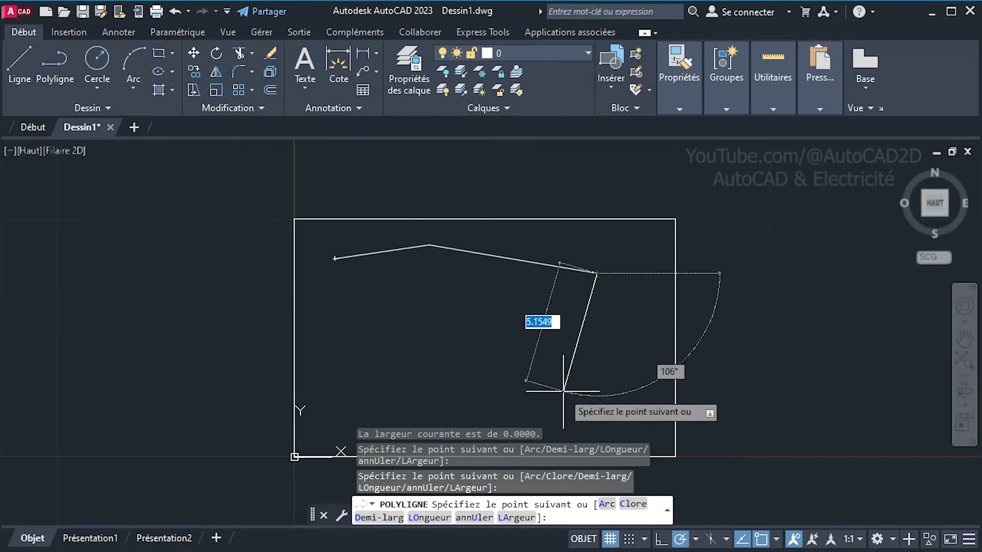
pyautogui.click(597, 386)
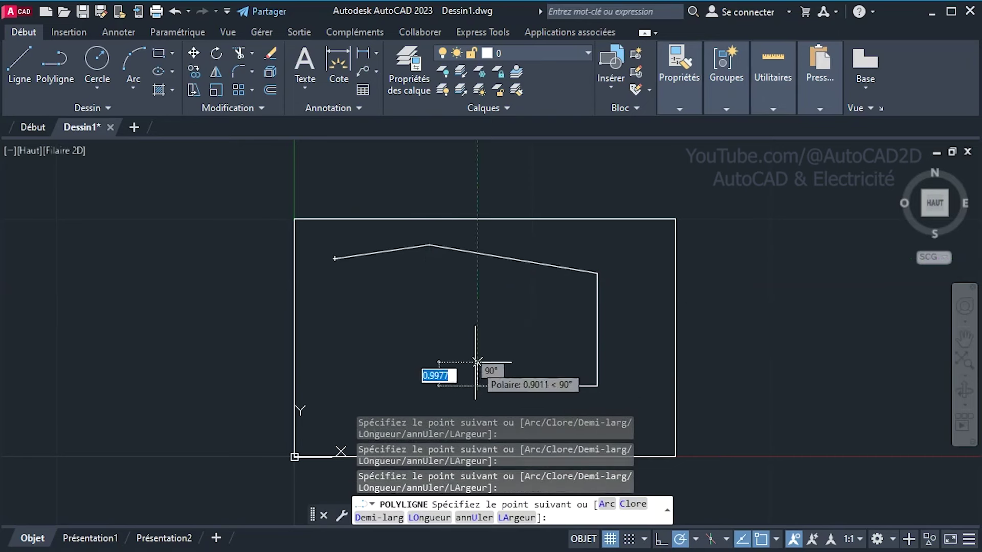
pyautogui.click(476, 386)
pyautogui.click(458, 318)
pyautogui.click(354, 276)
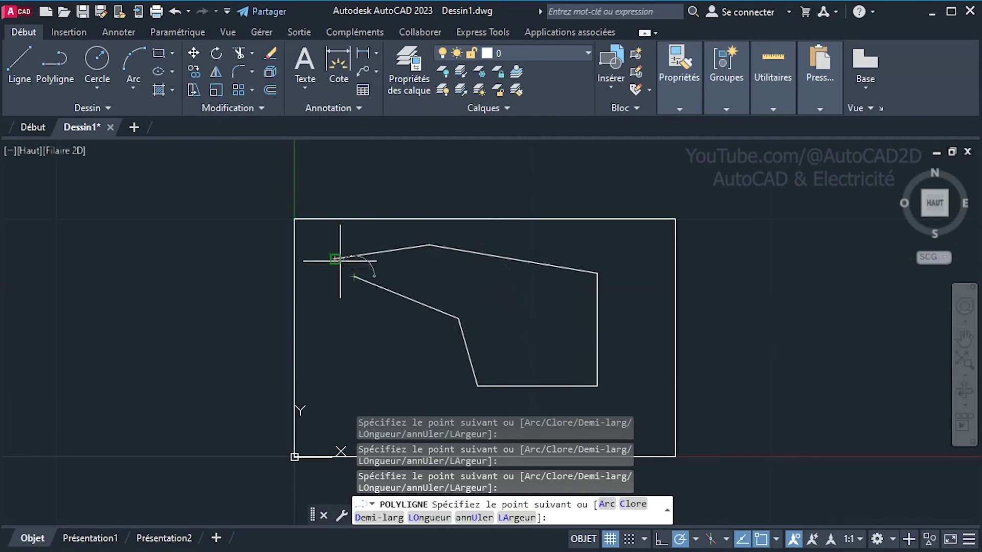
pyautogui.click(335, 260)
# Finish the polyline, then select it and clear the selection.
pyautogui.rightClick(328, 238)
pyautogui.click(340, 250)
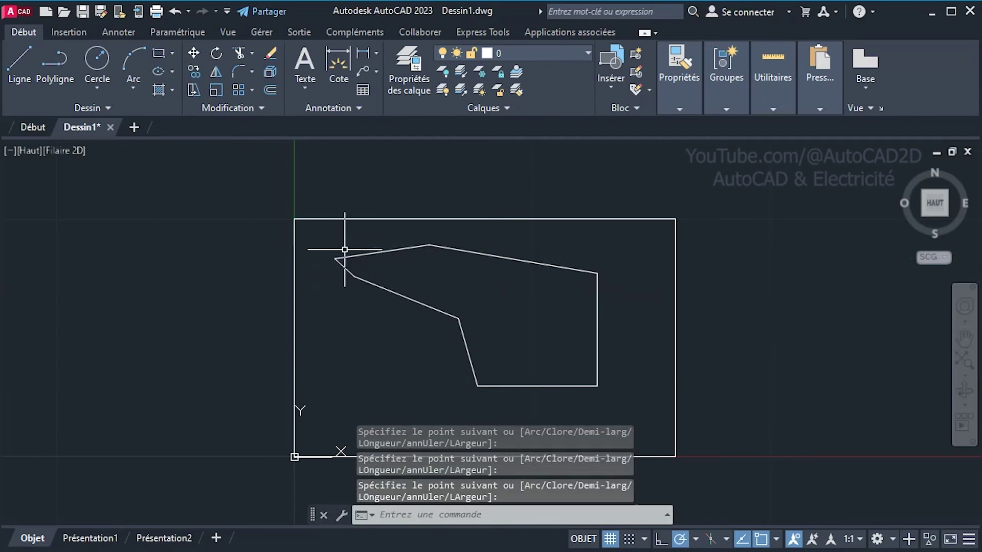
pyautogui.press('Return')
pyautogui.click(373, 254)
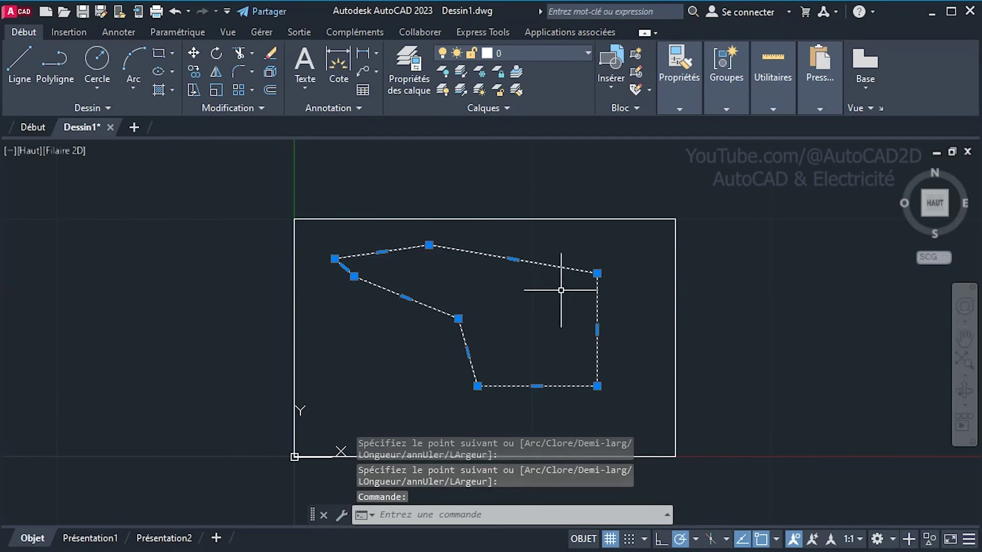
pyautogui.press('Escape')
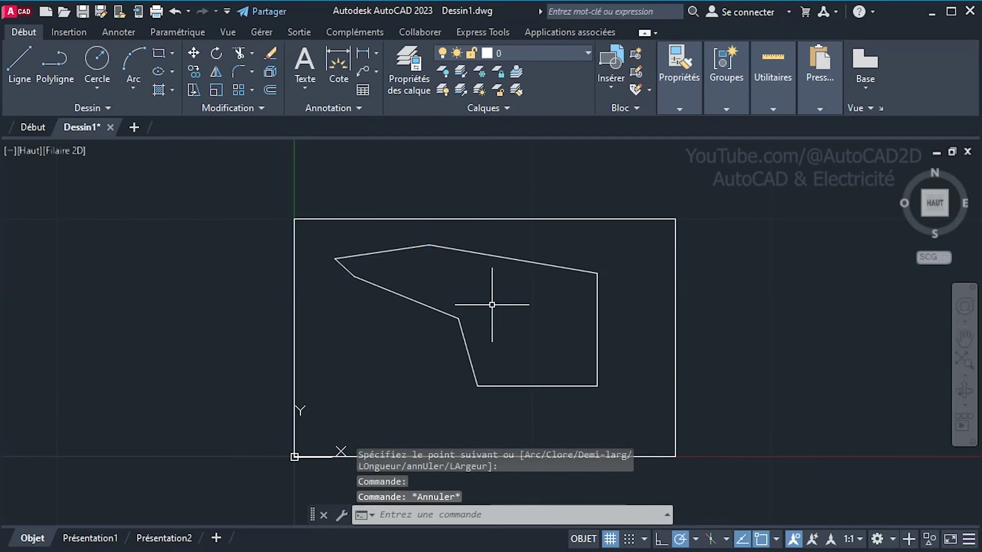
# Draw a four-segment open line below and right of the polyline, then select both.
pyautogui.write('l')
pyautogui.press('Return')
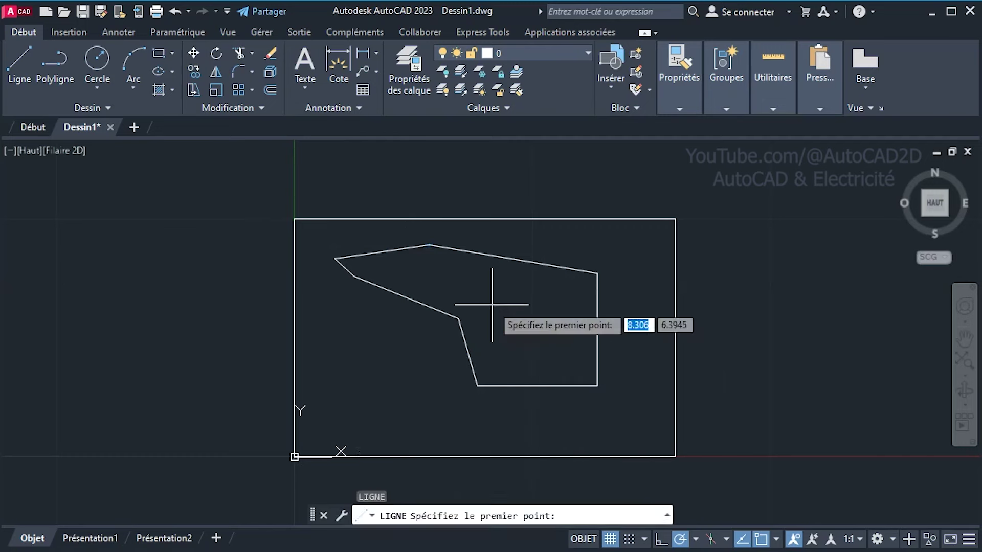
pyautogui.click(340, 346)
pyautogui.click(374, 432)
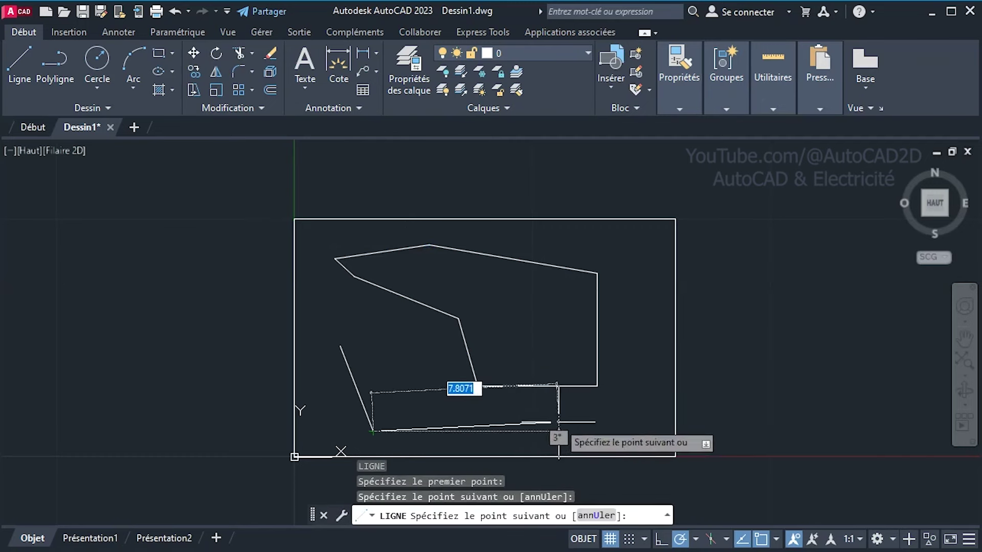
pyautogui.click(559, 422)
pyautogui.click(654, 384)
pyautogui.click(646, 300)
pyautogui.rightClick(636, 296)
pyautogui.click(671, 307)
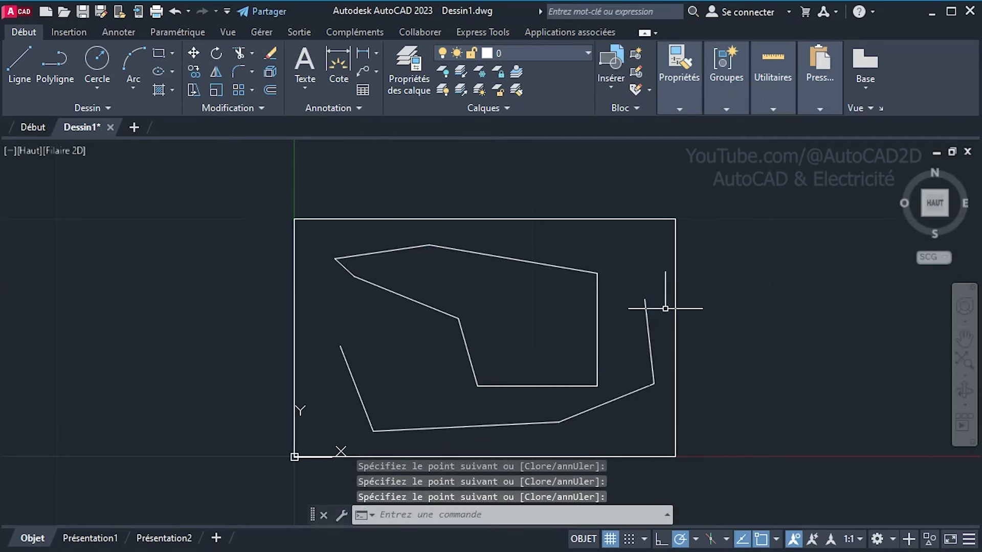
pyautogui.press('Return')
pyautogui.click(648, 327)
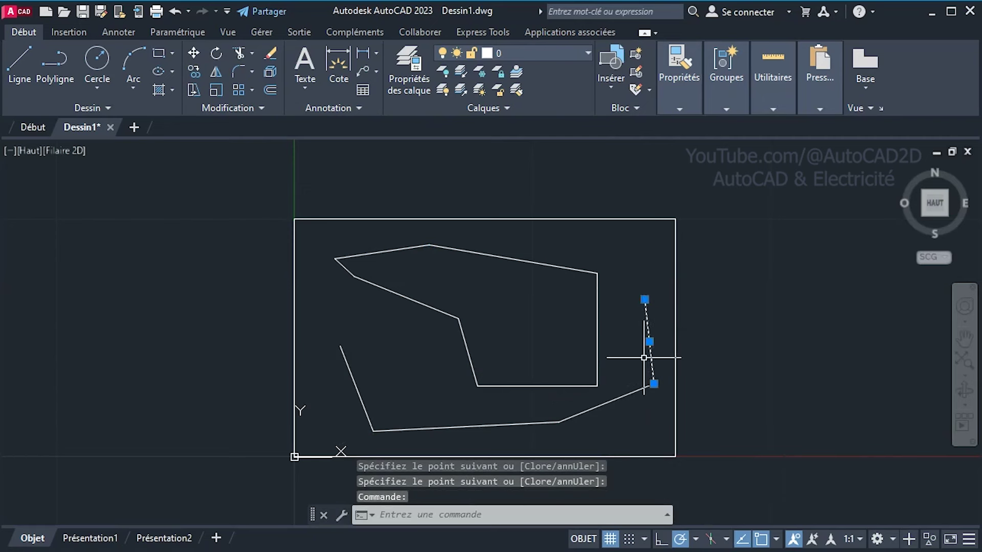
pyautogui.click(599, 324)
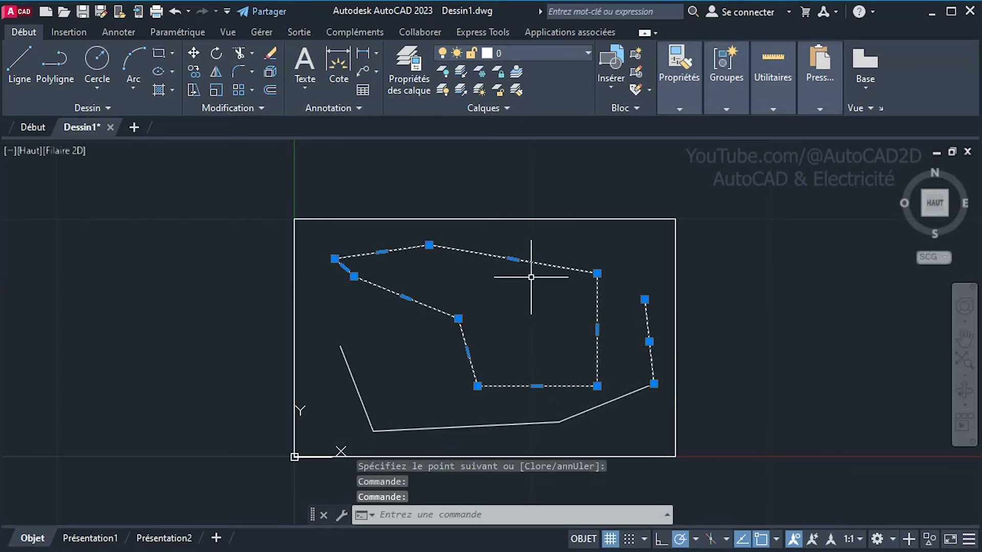
# Stretch the polyline's inner corner grip slightly up and to the left.
pyautogui.click(459, 318)
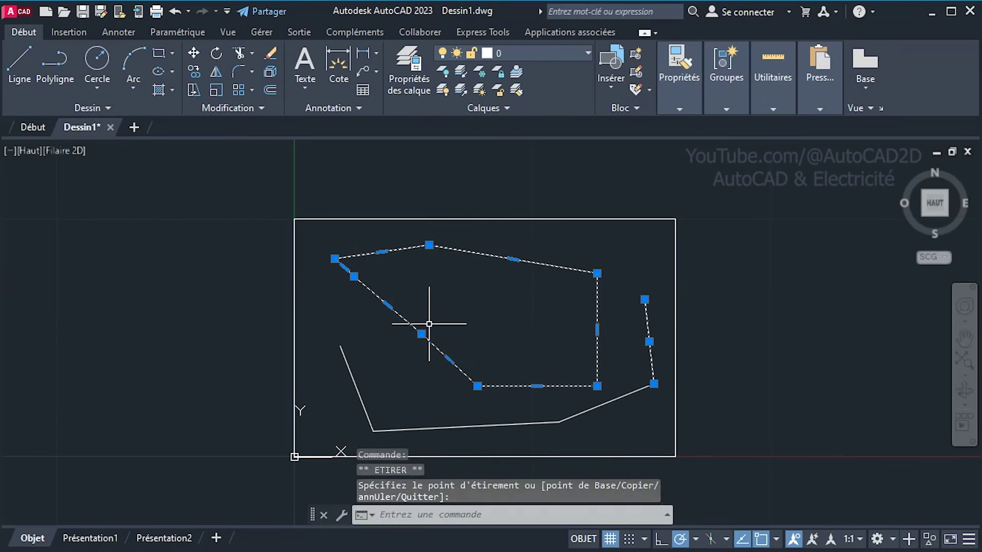
pyautogui.click(421, 334)
pyautogui.click(450, 306)
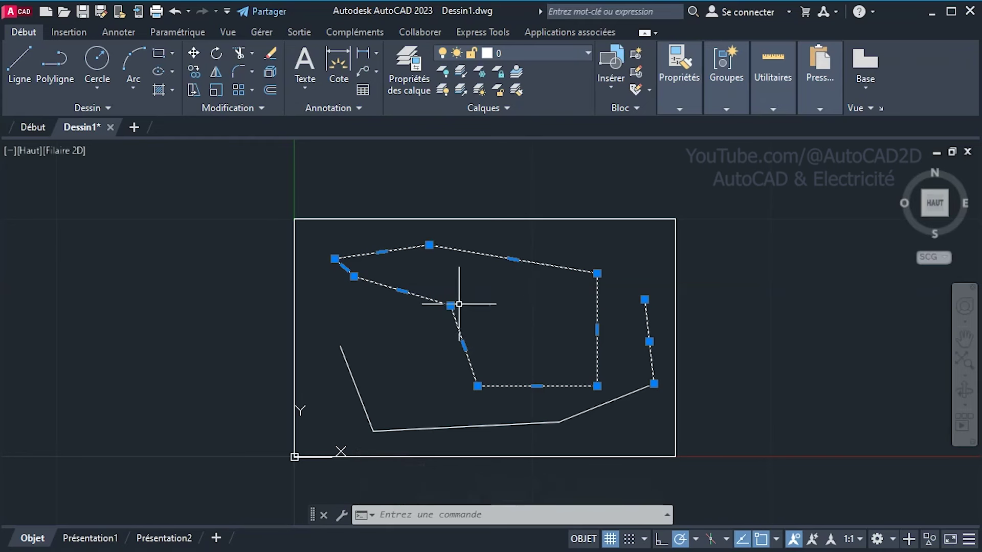
# Explode the polyline, then crossing-select all its segments plus the right-hand line and delete them.
pyautogui.click(266, 75)
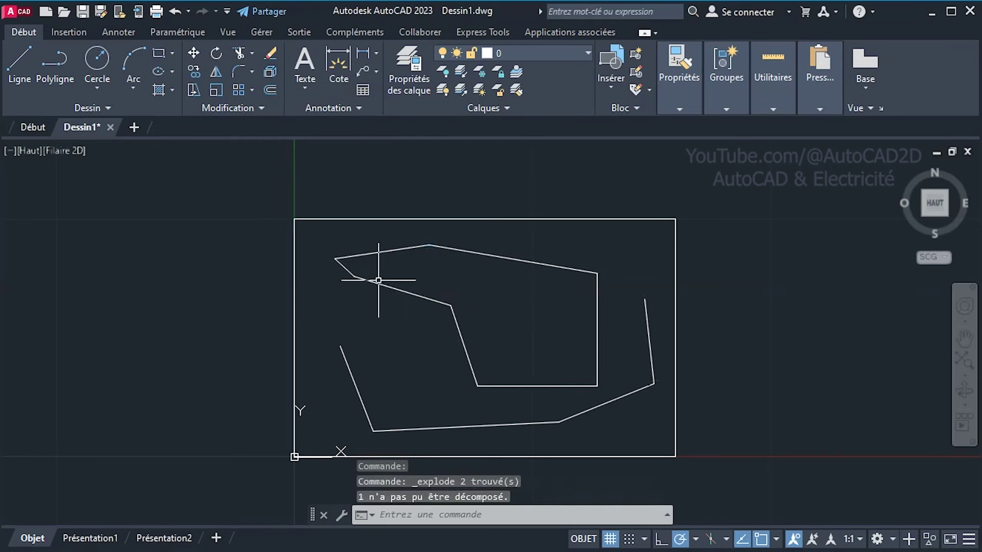
pyautogui.click(400, 289)
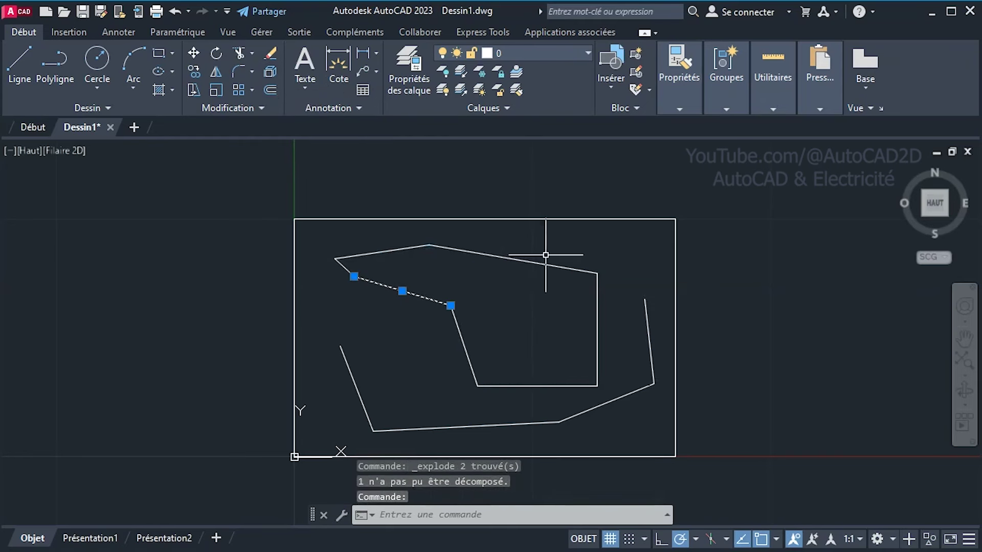
pyautogui.click(508, 259)
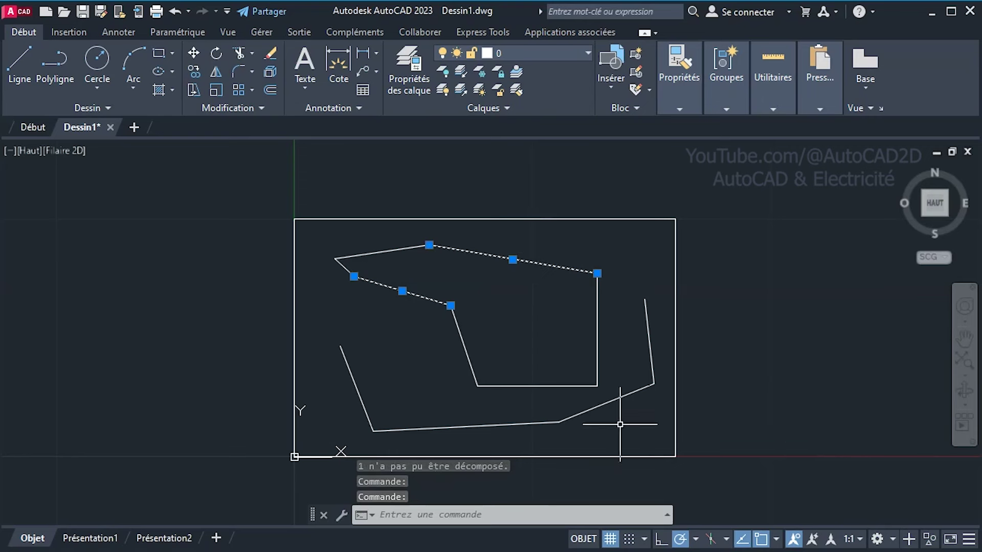
pyautogui.click(643, 433)
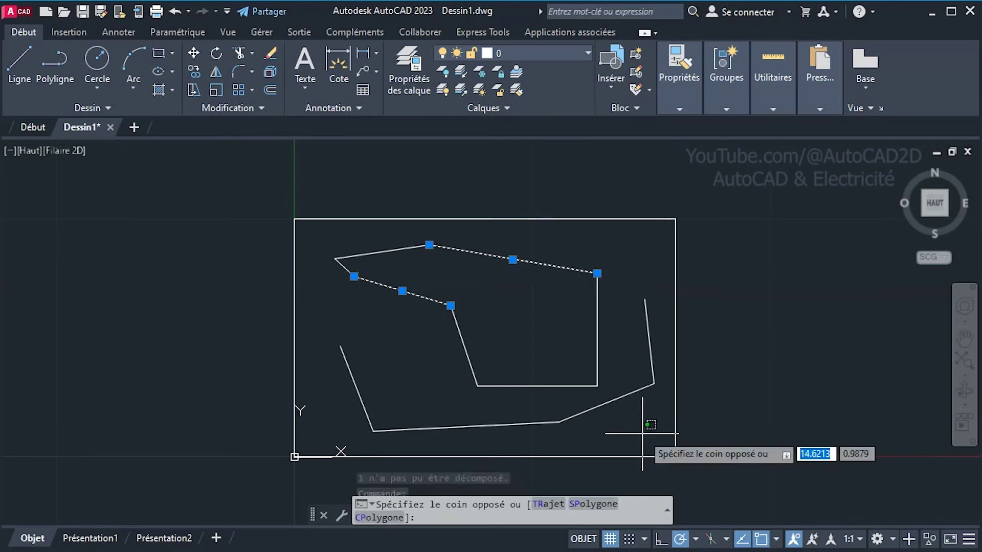
pyautogui.click(329, 240)
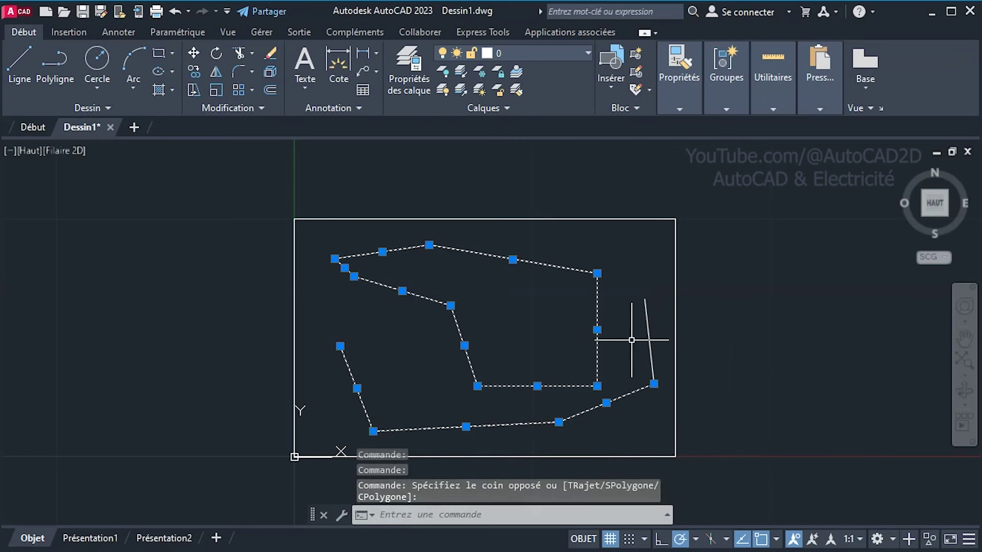
pyautogui.click(649, 330)
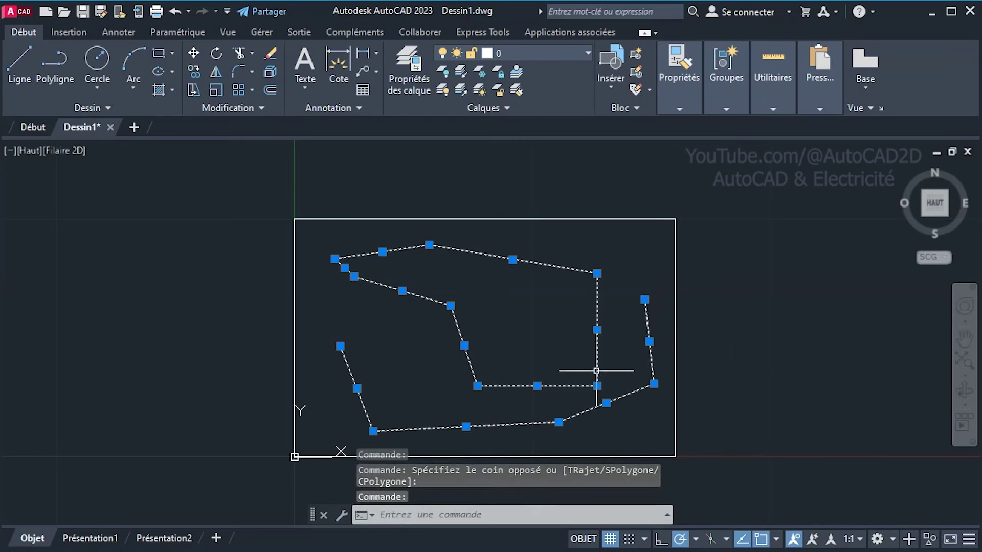
pyautogui.press('Delete')
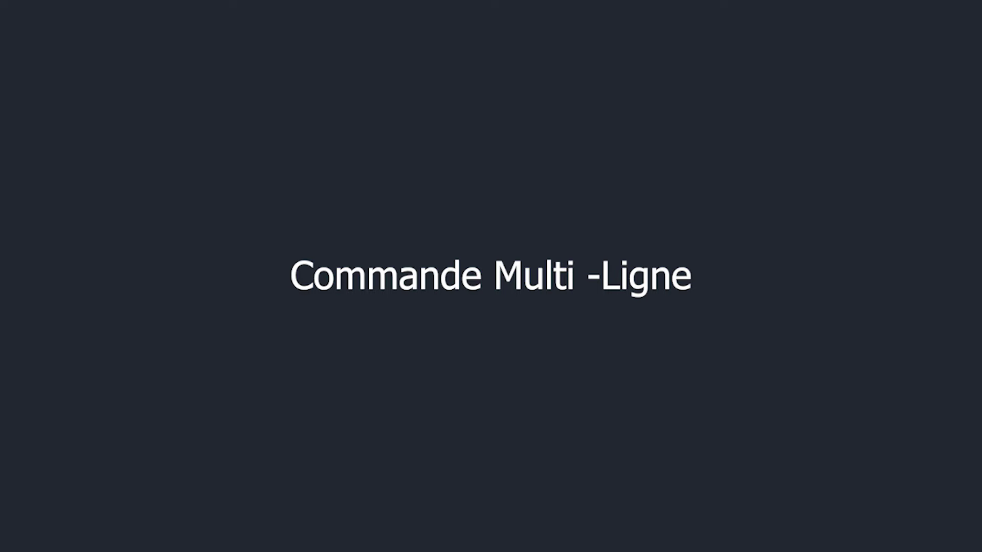
# Draw an ML wall from the left start point through top-right, bottom-right and bottom-left corners.
pyautogui.write('ML')
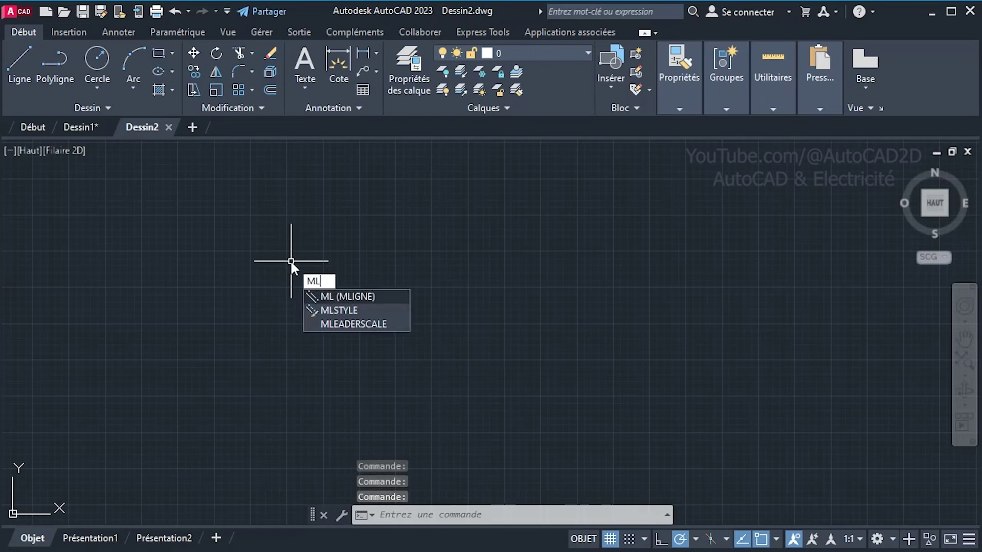
pyautogui.press('Return')
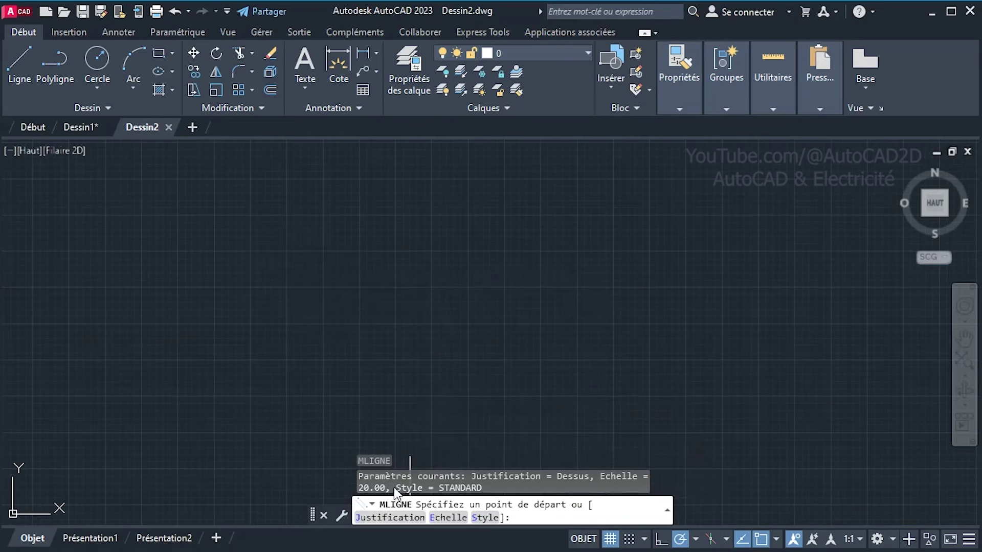
pyautogui.click(271, 288)
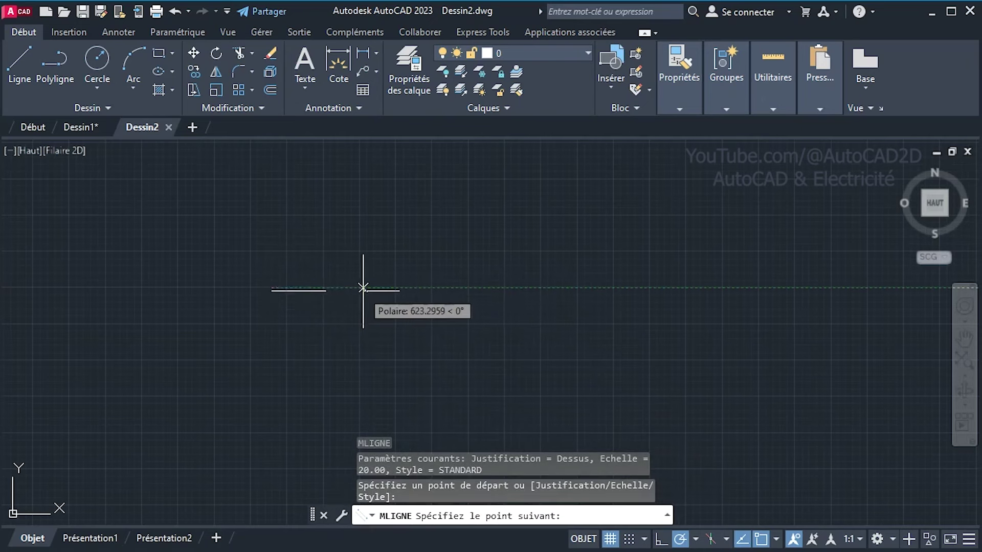
pyautogui.moveTo(467, 265)
pyautogui.mouseDown(button='middle')
pyautogui.moveTo(670, 249)
pyautogui.moveTo(467, 267)
pyautogui.mouseUp(button='middle')
pyautogui.click(663, 250)
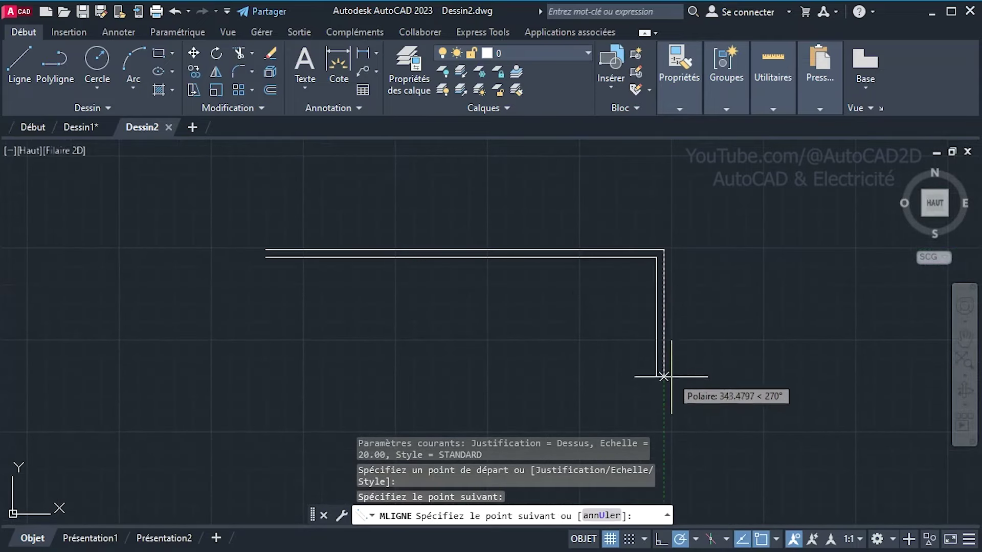
pyautogui.moveTo(661, 395); pyautogui.dragTo(672, 323, button='middle')
pyautogui.click(674, 394)
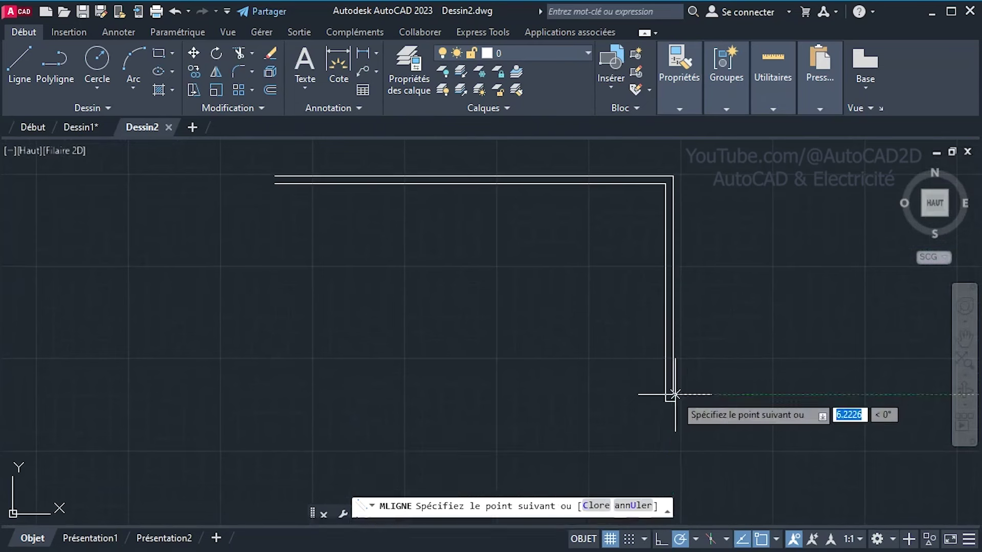
pyautogui.click(301, 394)
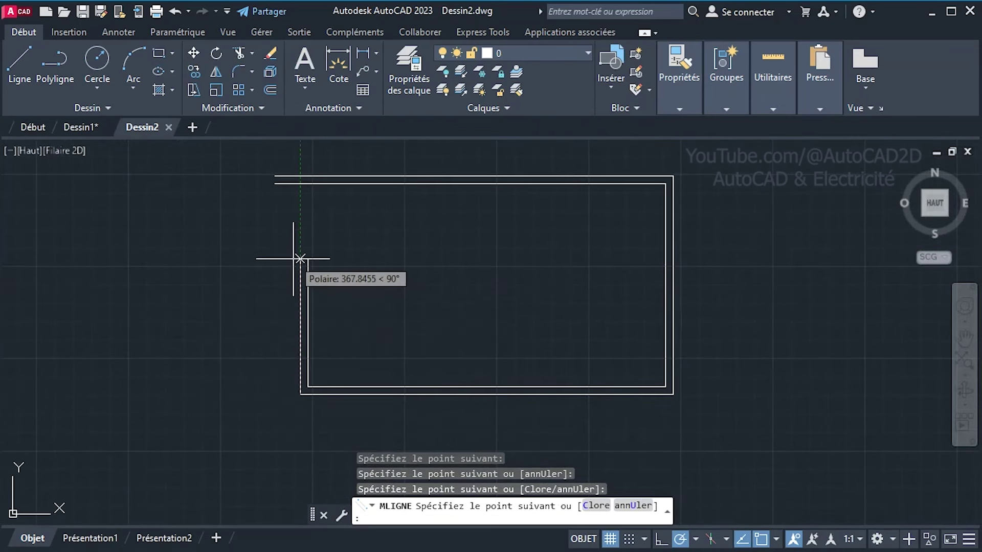
# Close the multiline back to its start and frame the trapezoid walls in view.
pyautogui.write('c')
pyautogui.press('Return')
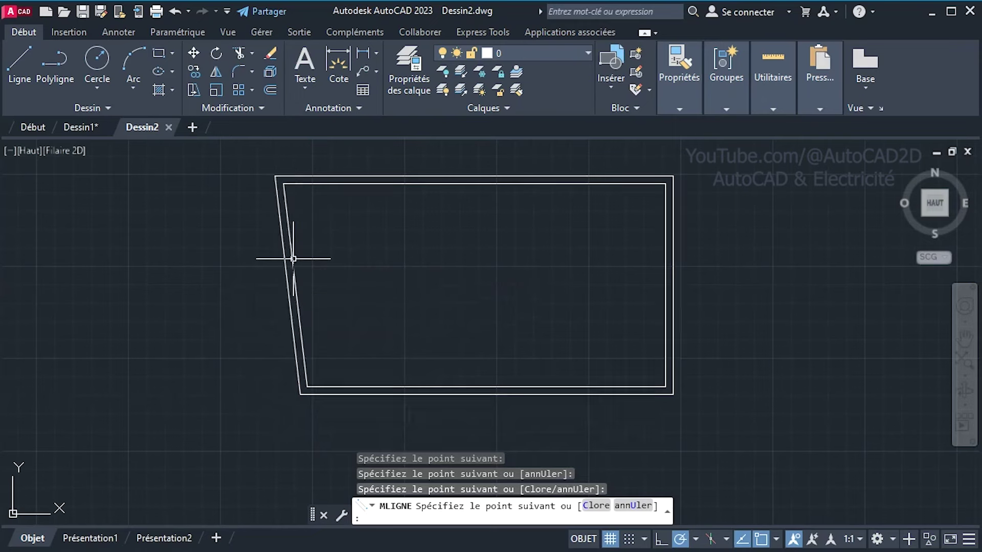
pyautogui.moveTo(412, 250); pyautogui.dragTo(433, 288, button='middle')
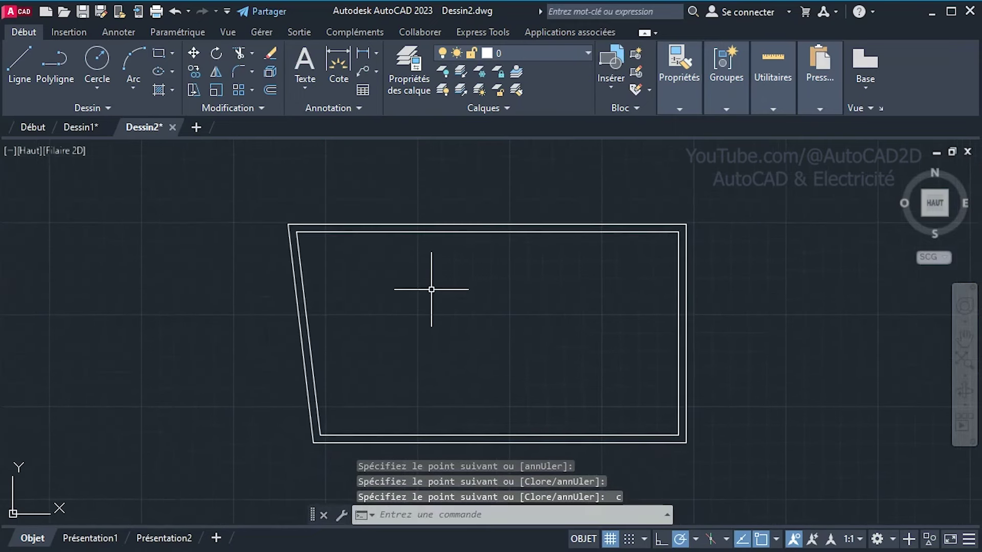
pyautogui.scroll(2, 432, 288)
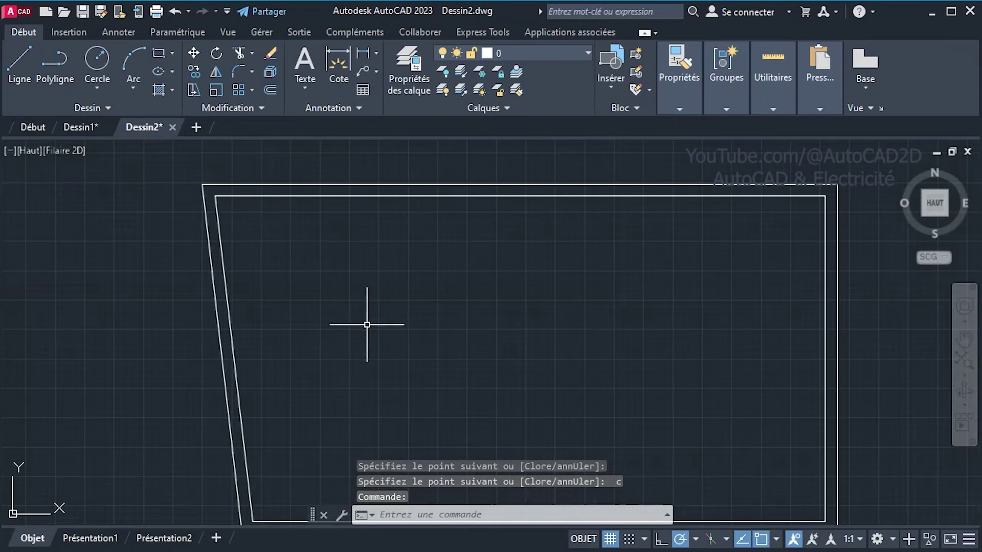
pyautogui.moveTo(364, 325); pyautogui.dragTo(358, 295, button='middle')
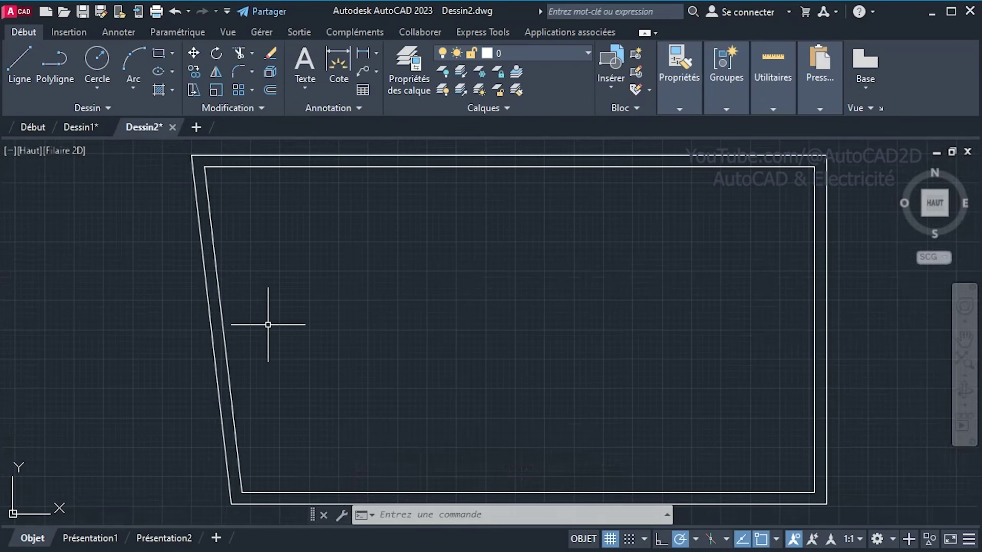
# Start a multiline with its scale set to 15.
pyautogui.write('ml')
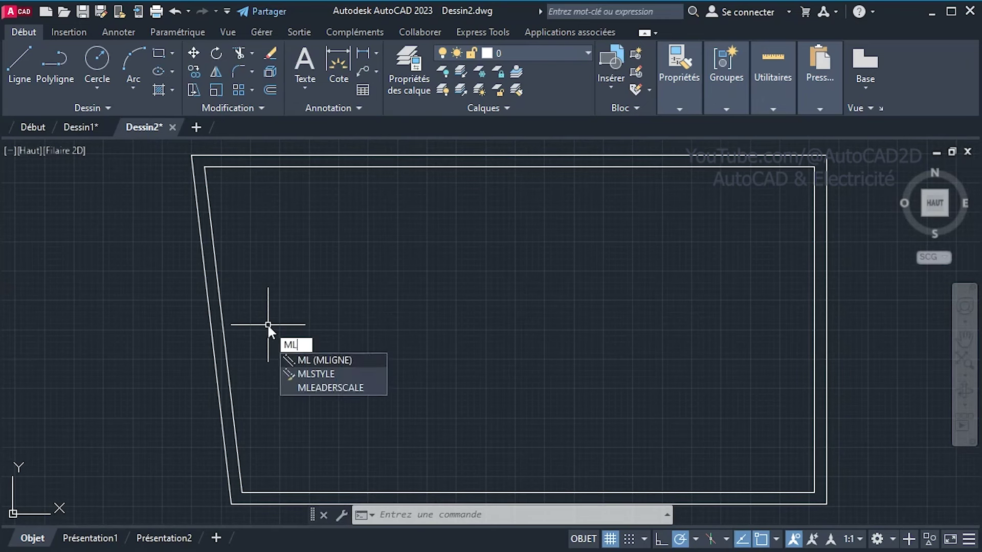
pyautogui.press('Return')
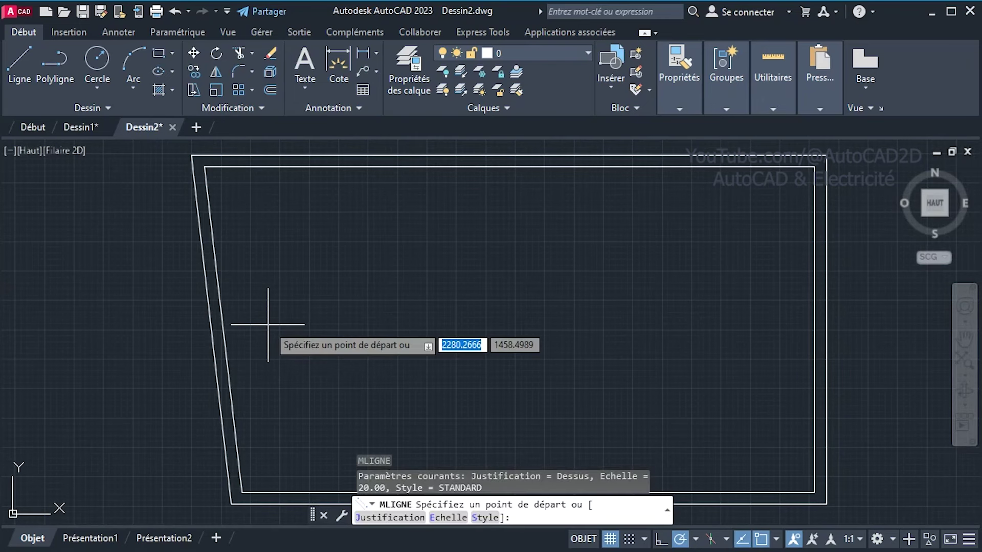
pyautogui.write('e')
pyautogui.press('Return')
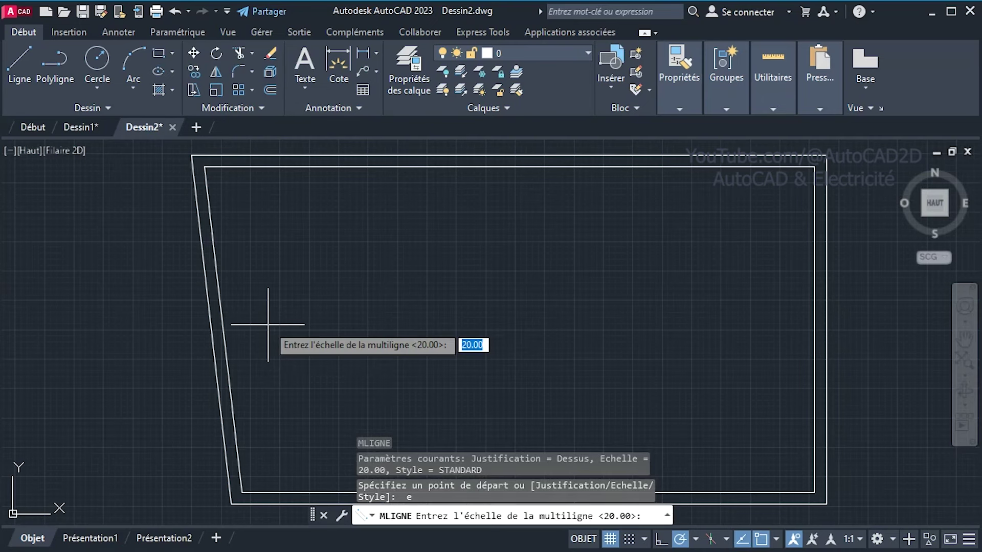
pyautogui.write('15')
pyautogui.press('Return')
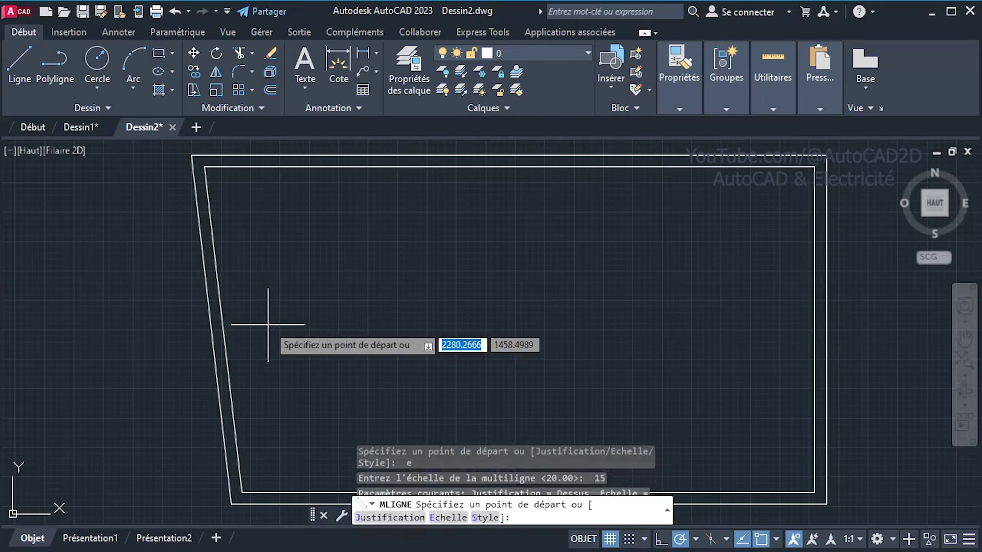
# Draw the zigzag interior wall through seven vertices and finish it with Entrer.
pyautogui.click(305, 244)
pyautogui.click(505, 244)
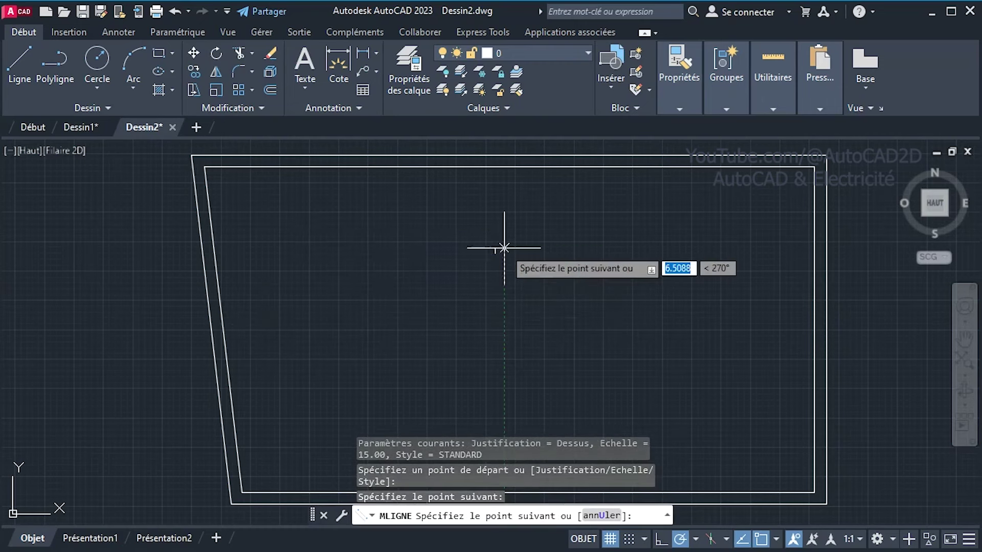
pyautogui.click(504, 358)
pyautogui.click(364, 306)
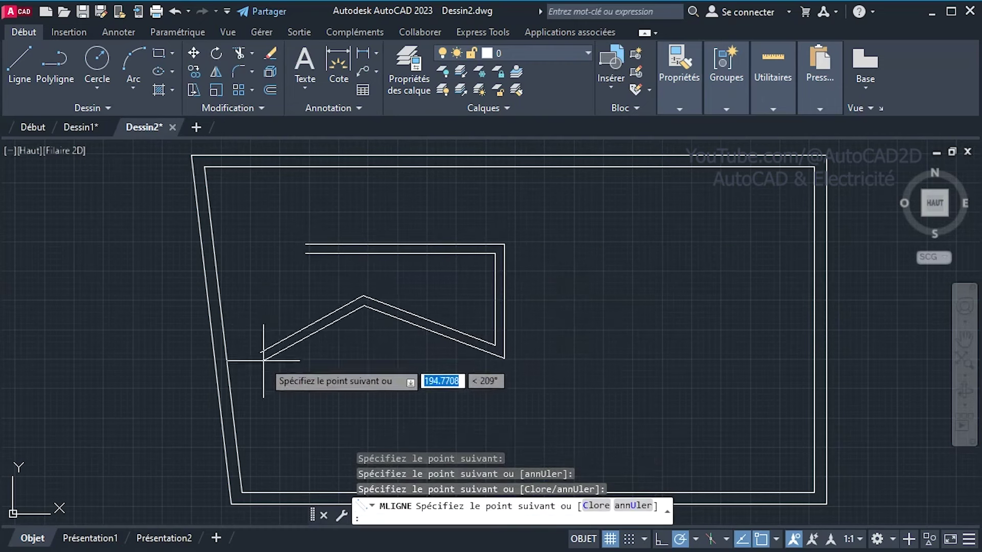
pyautogui.click(285, 373)
pyautogui.click(591, 412)
pyautogui.click(627, 268)
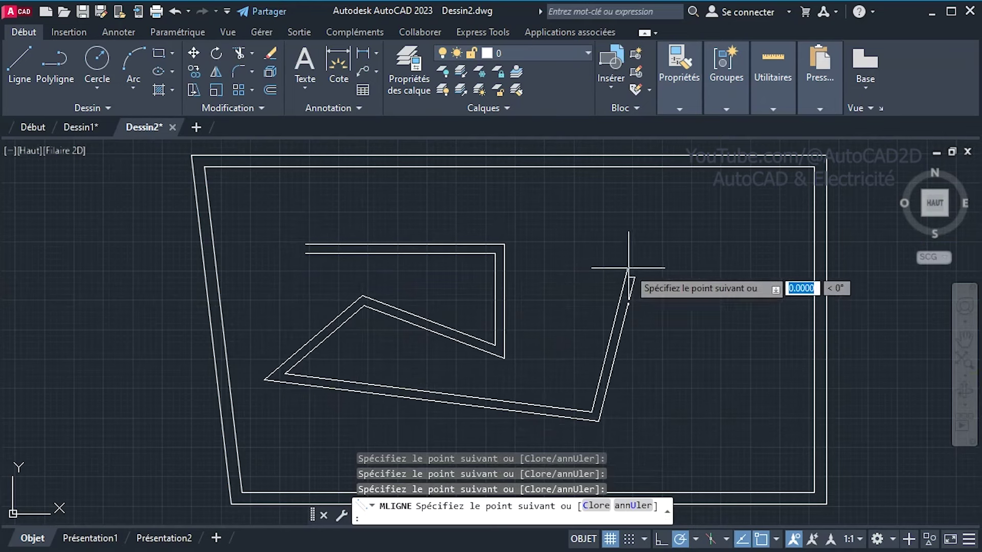
pyautogui.rightClick(688, 263)
pyautogui.click(716, 277)
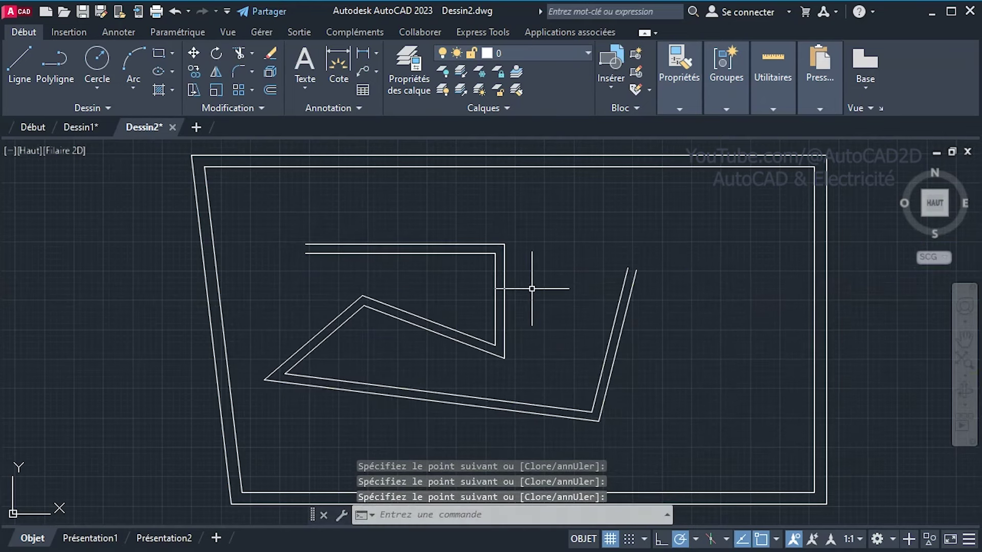
# Window-select the zigzag interior multiline and delete it.
pyautogui.click(682, 397)
pyautogui.click(437, 318)
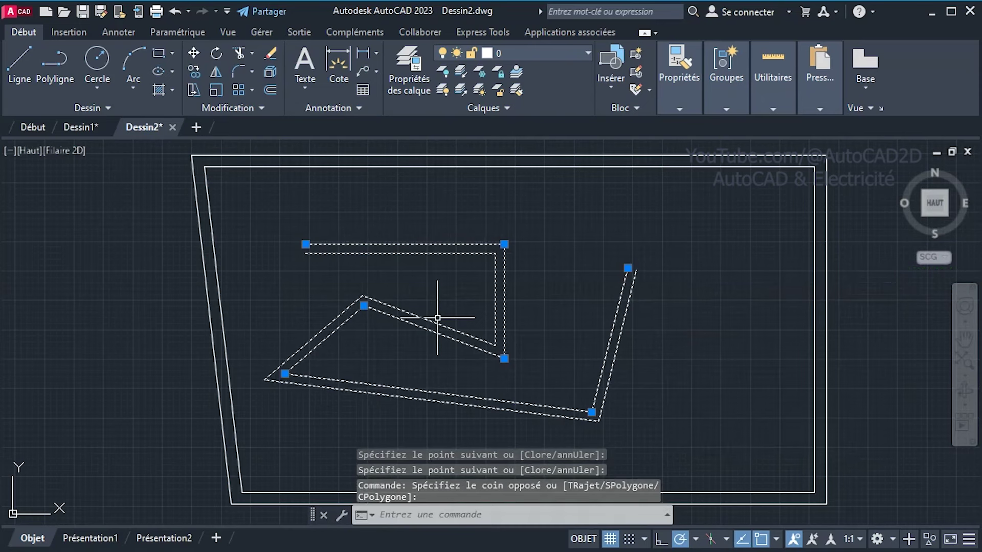
pyautogui.press('Delete')
# Start the MLEDIT command, then cancel it with Esc.
pyautogui.write('mledit')
pyautogui.press('Return')
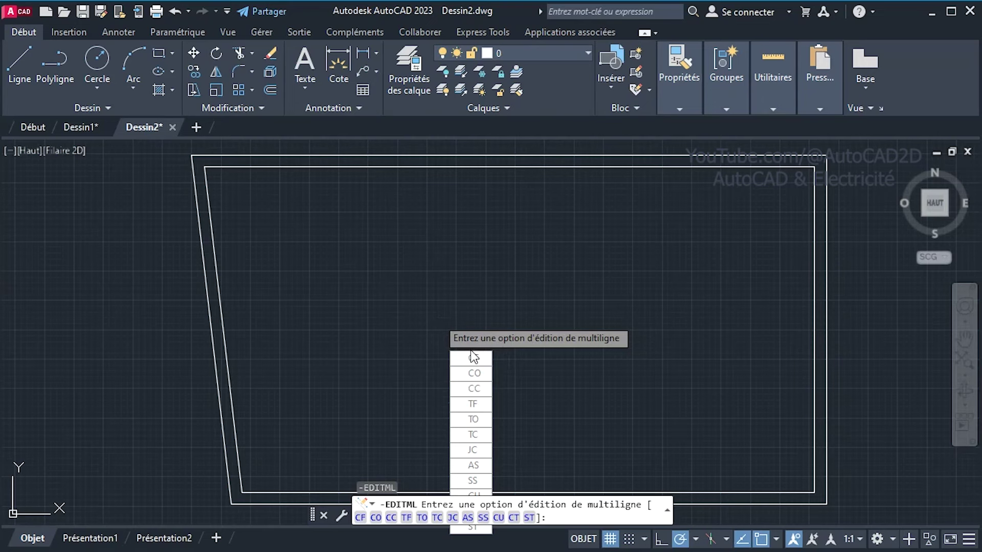
pyautogui.press('Escape')
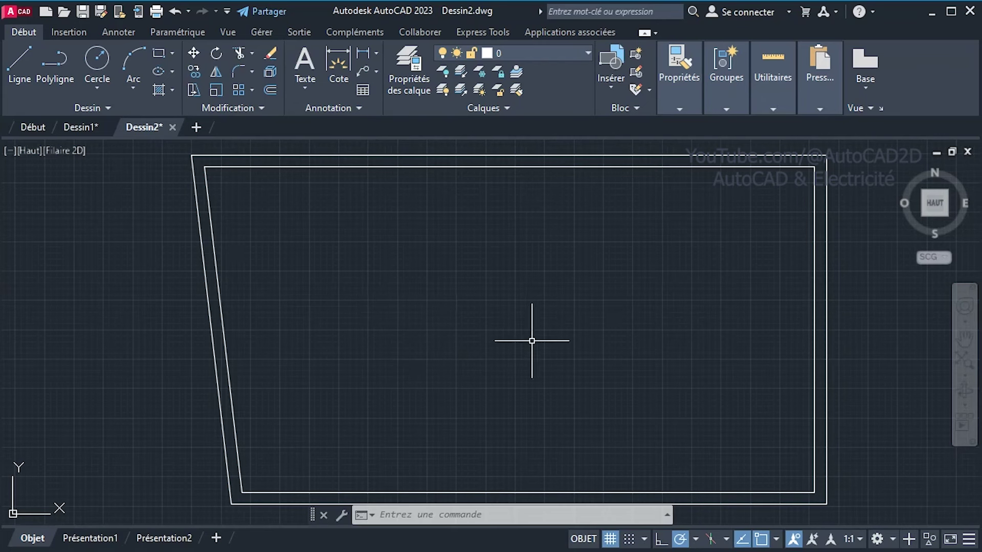
pyautogui.write('ML')
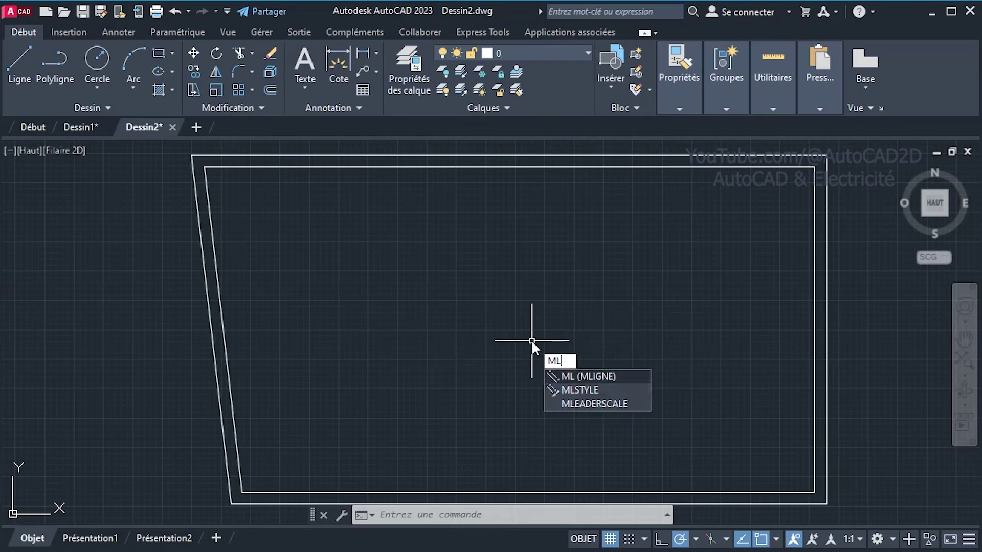
pyautogui.press('Return')
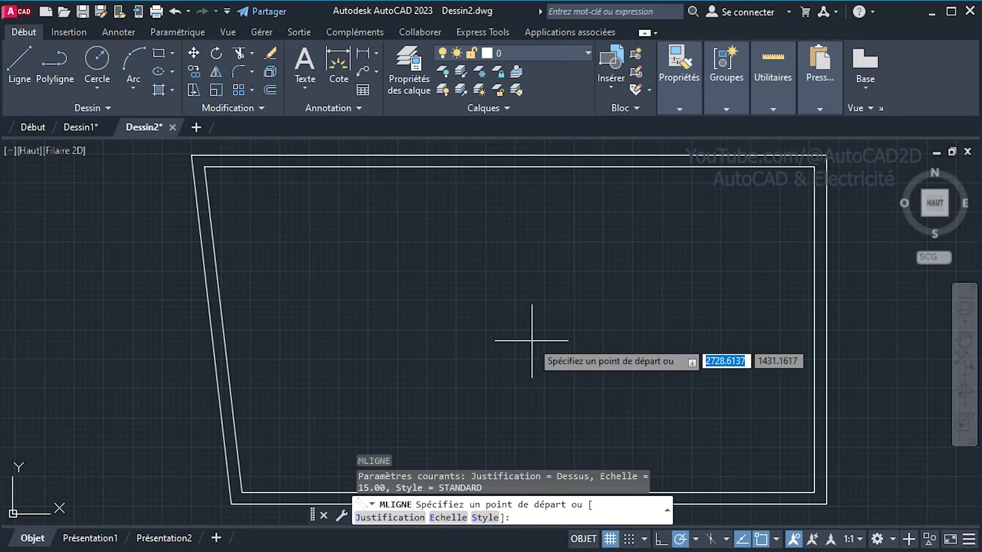
pyautogui.click(485, 518)
pyautogui.press('Escape')
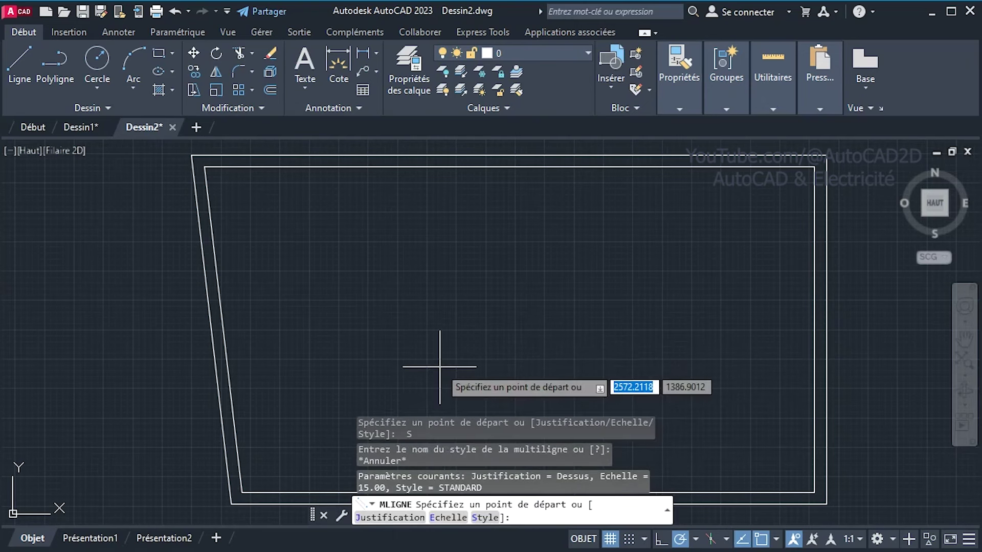
pyautogui.press('Escape')
pyautogui.write('ML')
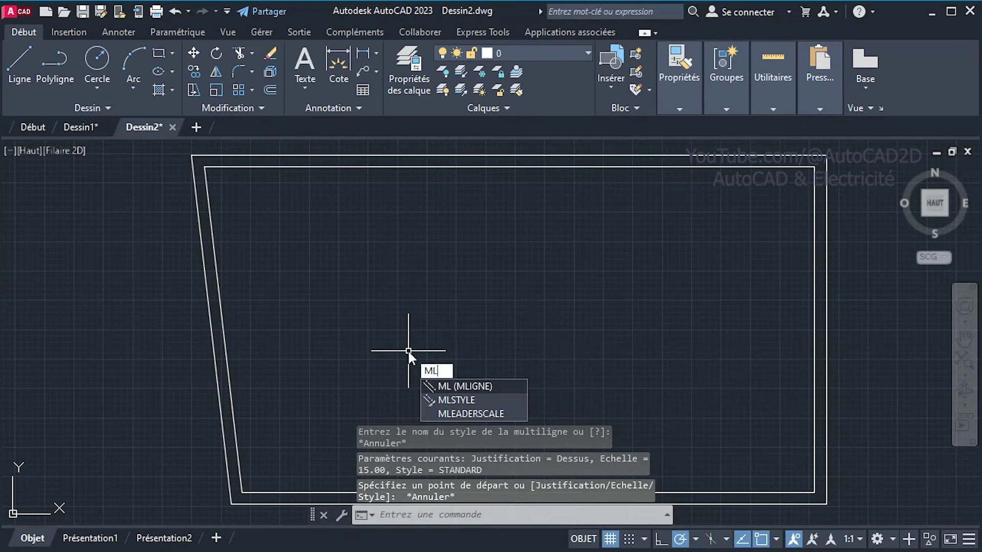
pyautogui.write('STYLE')
# Create a new multiline style named Porte and add a 0-offset element between ±0.5.
pyautogui.press('Return')
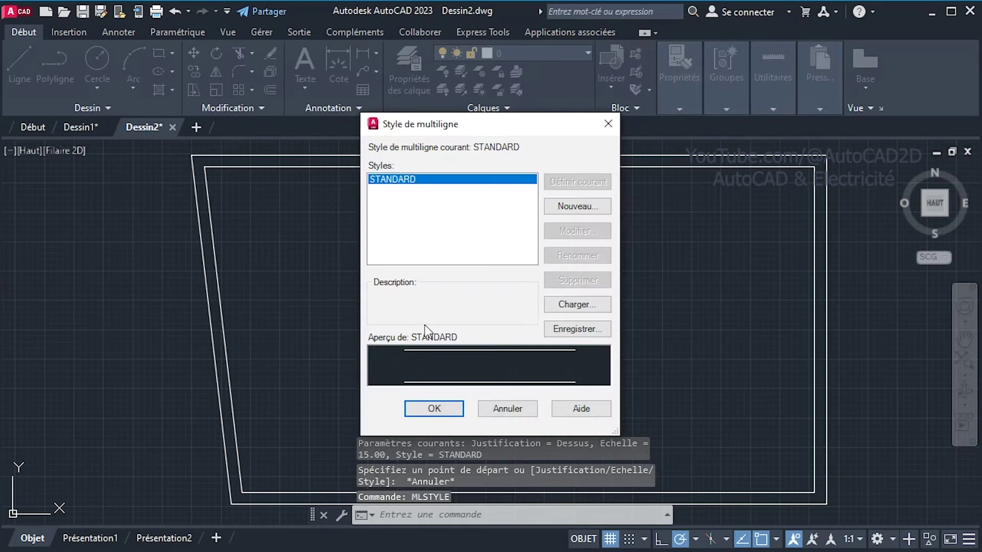
pyautogui.moveTo(519, 122)
pyautogui.mouseDown()
pyautogui.moveTo(357, 145)
pyautogui.moveTo(333, 136)
pyautogui.mouseUp()
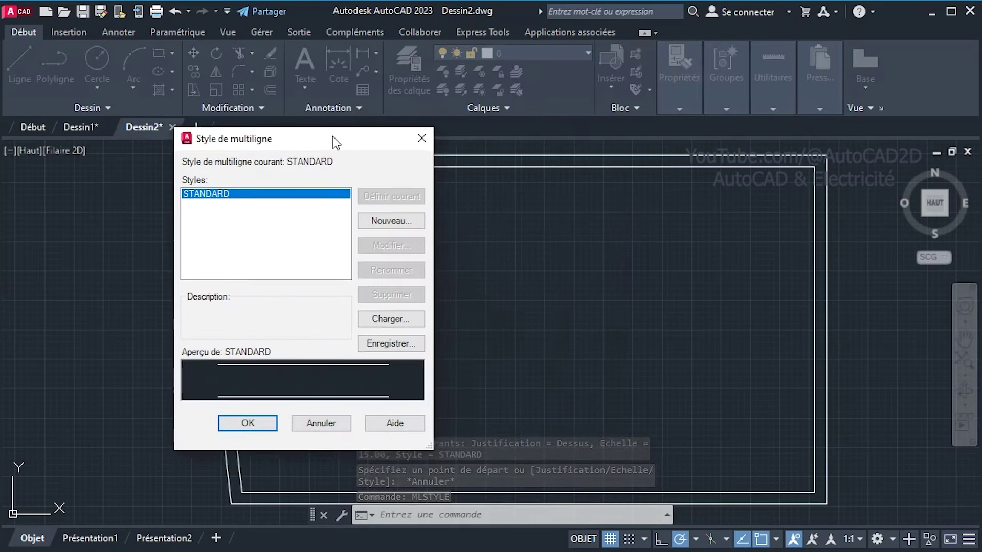
pyautogui.click(392, 224)
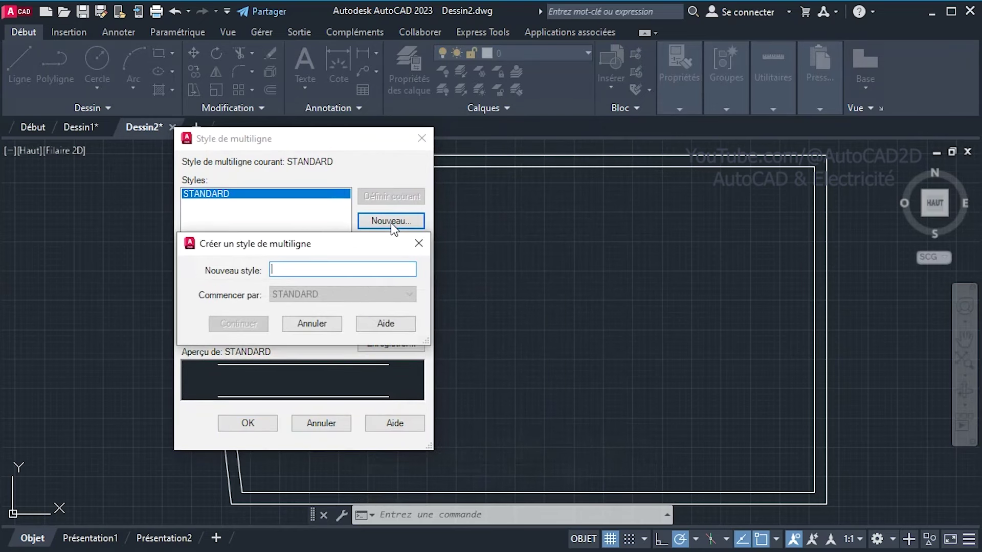
pyautogui.write('Porte')
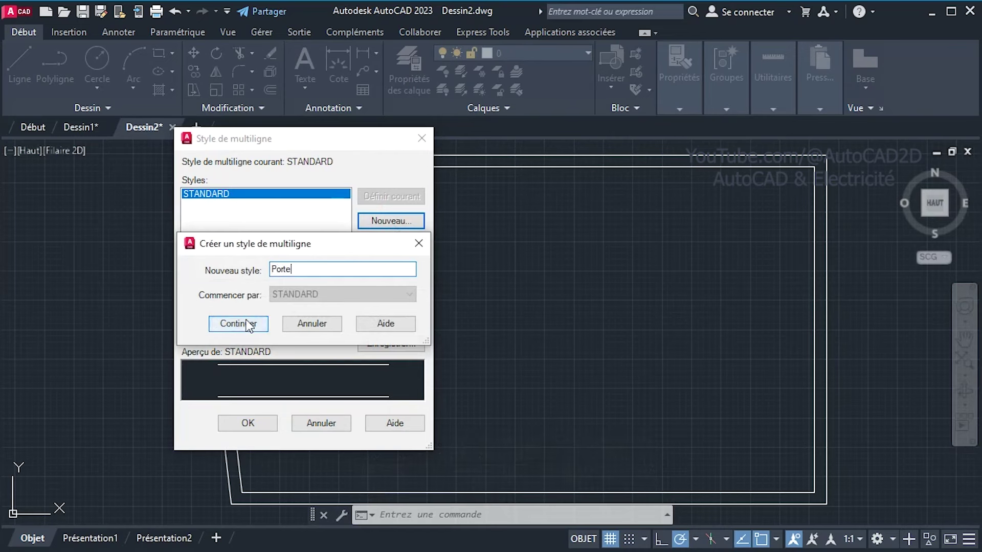
pyautogui.click(251, 324)
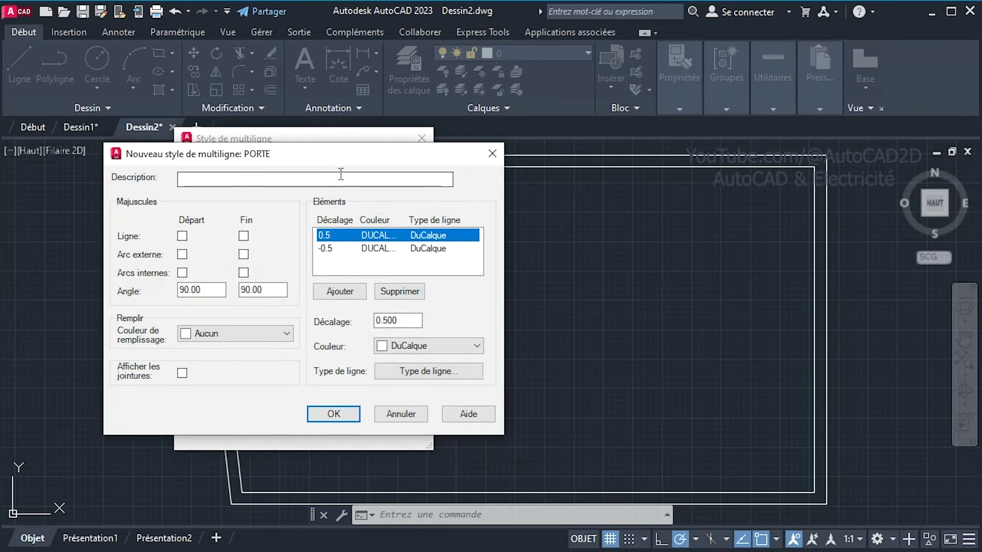
pyautogui.moveTo(342, 157); pyautogui.dragTo(728, 124)
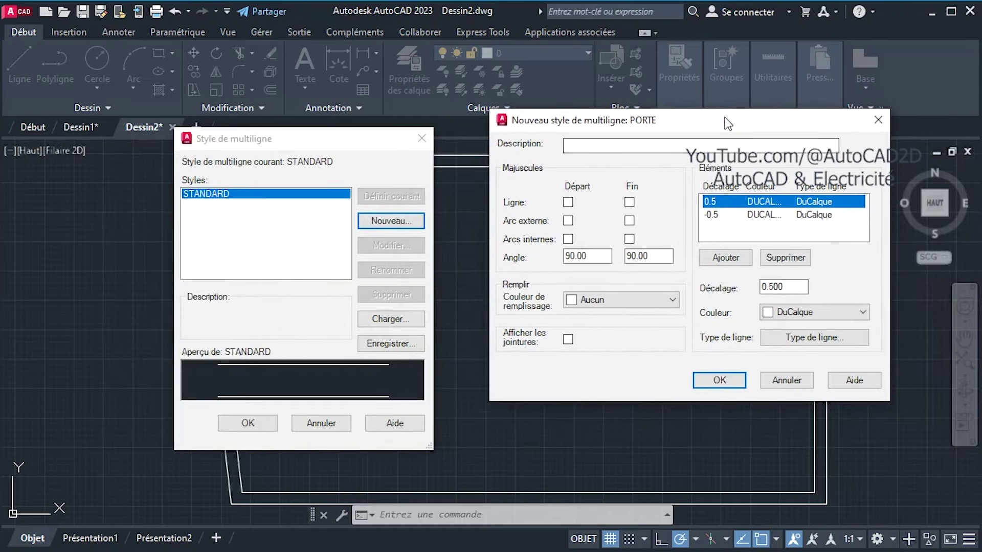
pyautogui.click(739, 255)
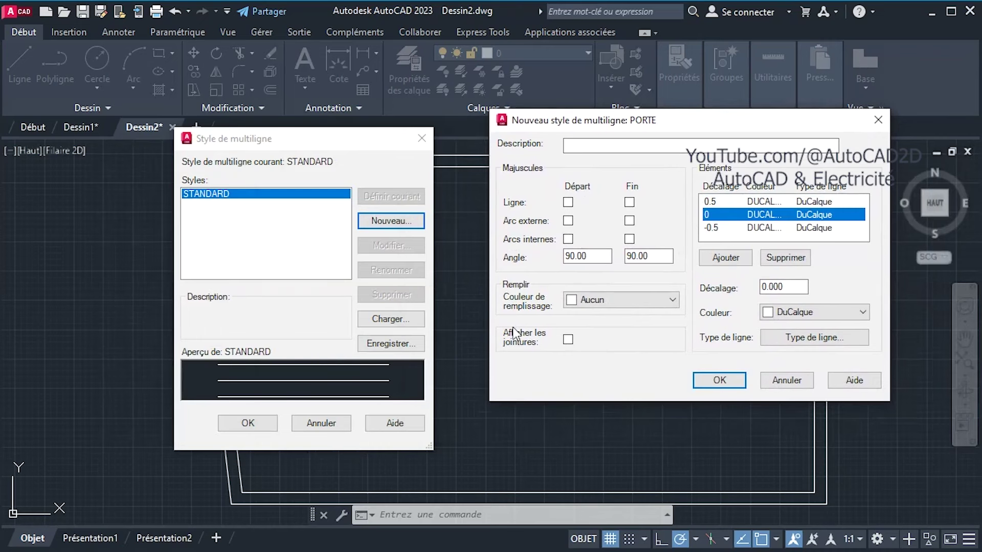
# Load the INTERROMPU linetype and assign it to the offset-0 middle element.
pyautogui.click(813, 339)
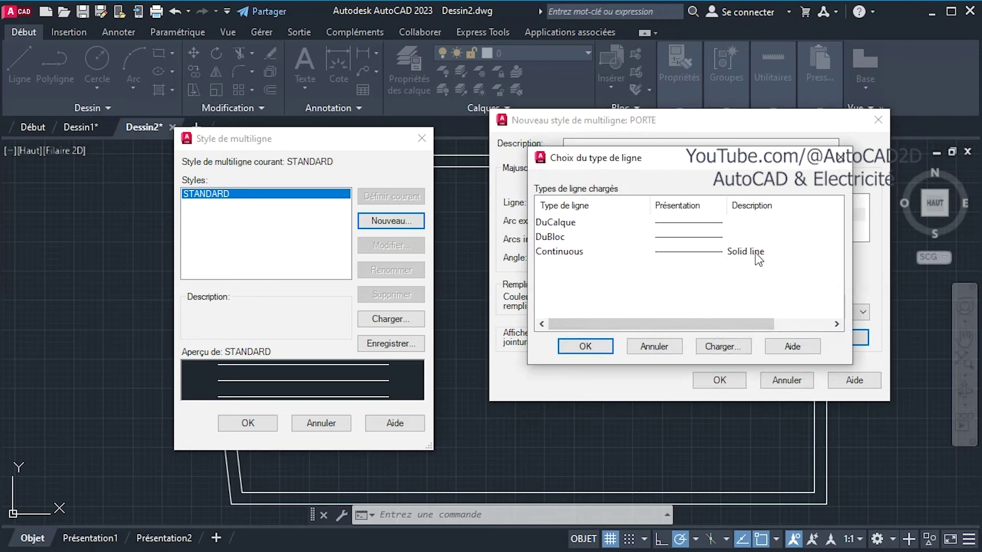
pyautogui.click(719, 347)
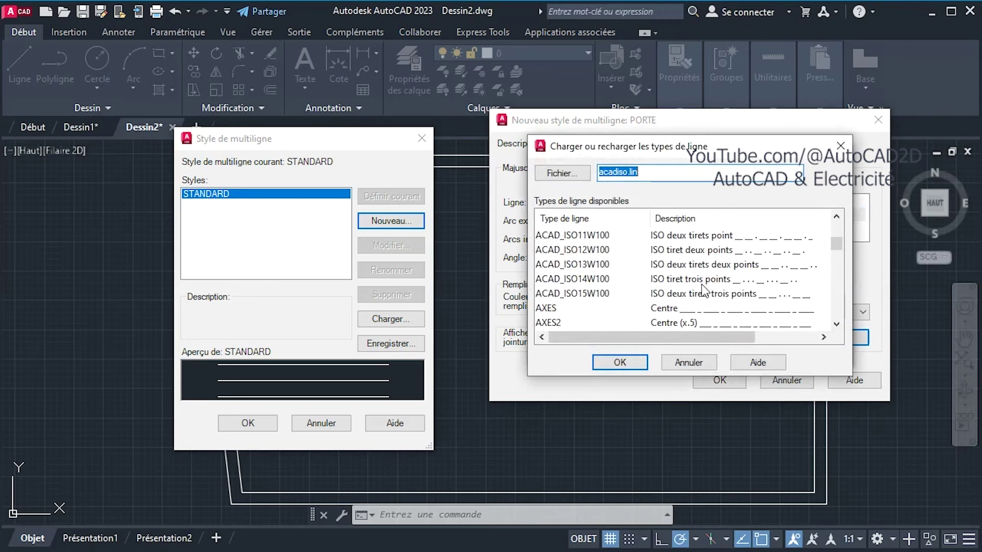
pyautogui.scroll(-2, 704, 290)
pyautogui.scroll(-1, 705, 290)
pyautogui.scroll(-2, 705, 291)
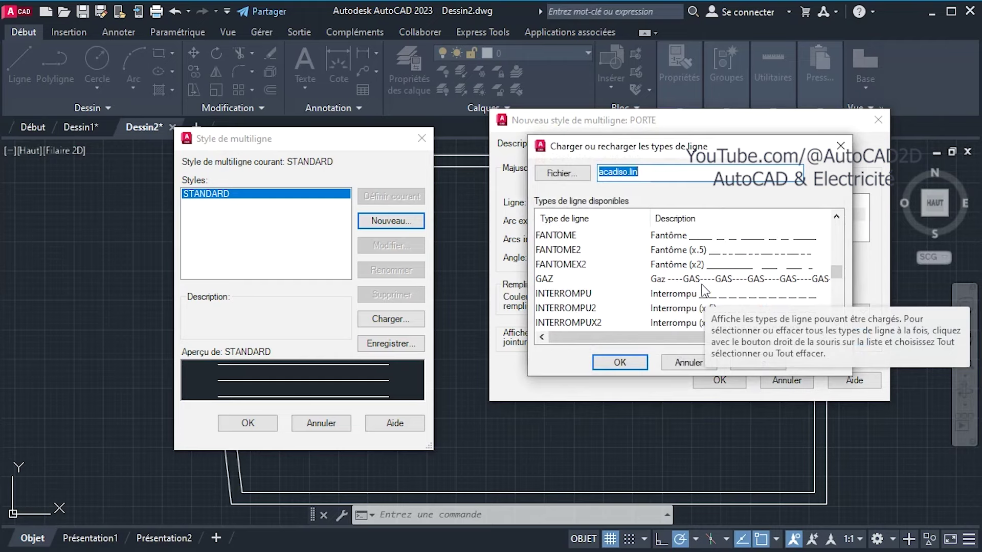
pyautogui.click(703, 293)
pyautogui.click(621, 362)
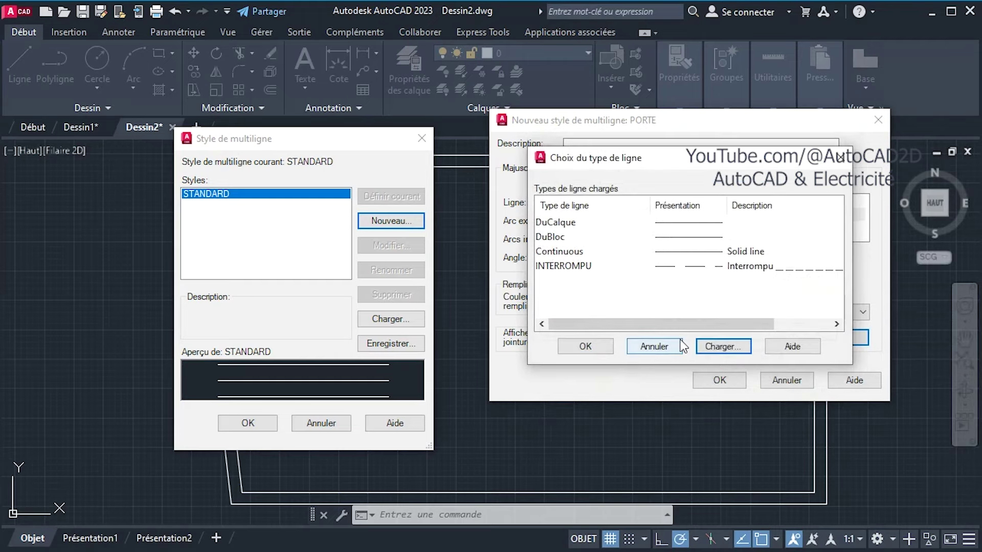
pyautogui.click(692, 267)
pyautogui.click(586, 348)
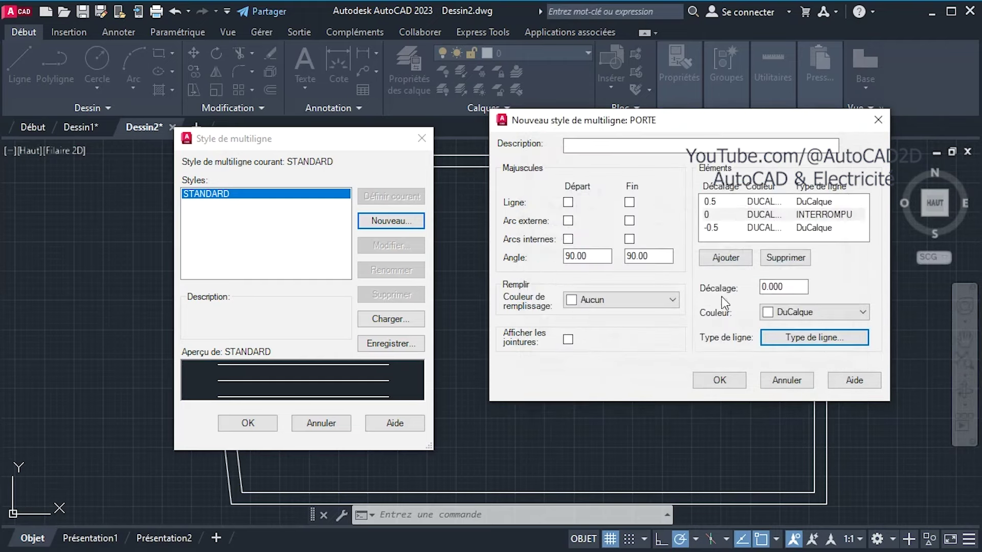
pyautogui.click(747, 215)
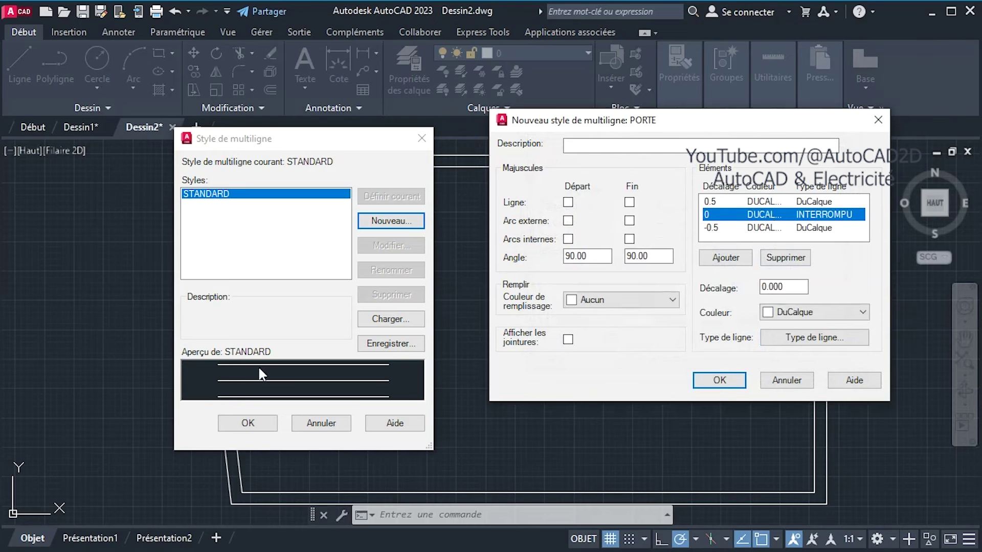
# Change the outer element offsets from ±0.5 to -1 and 1 and save PORTE.
pyautogui.click(715, 203)
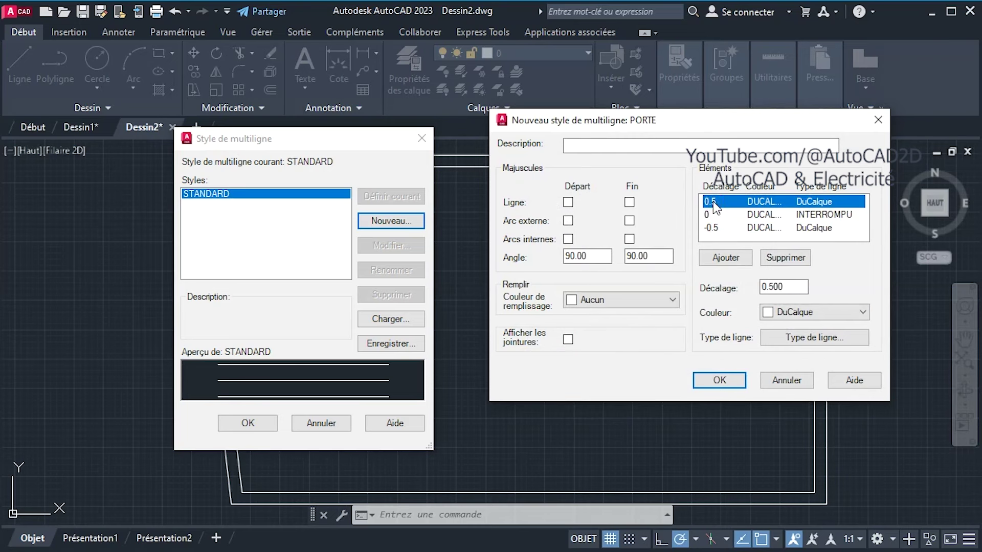
pyautogui.click(715, 230)
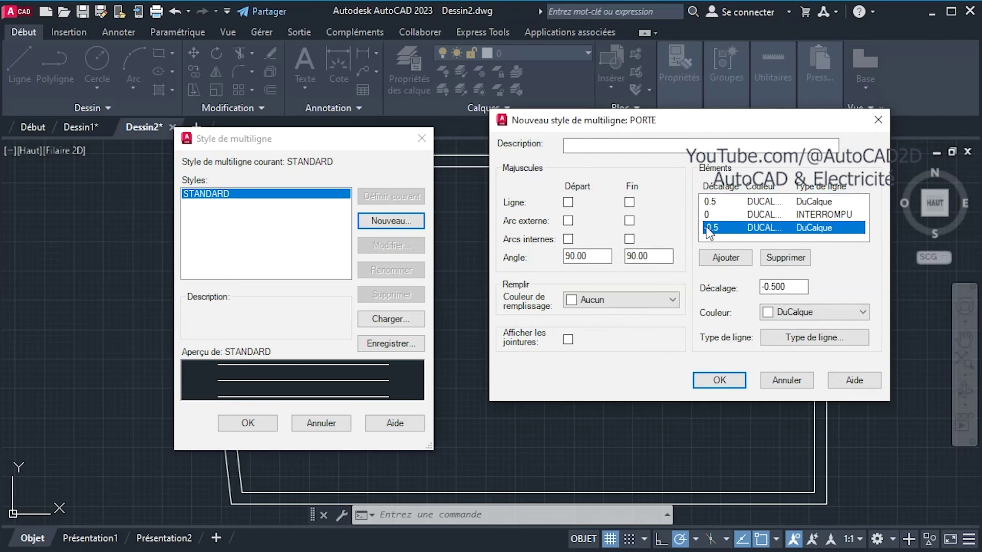
pyautogui.doubleClick(792, 286)
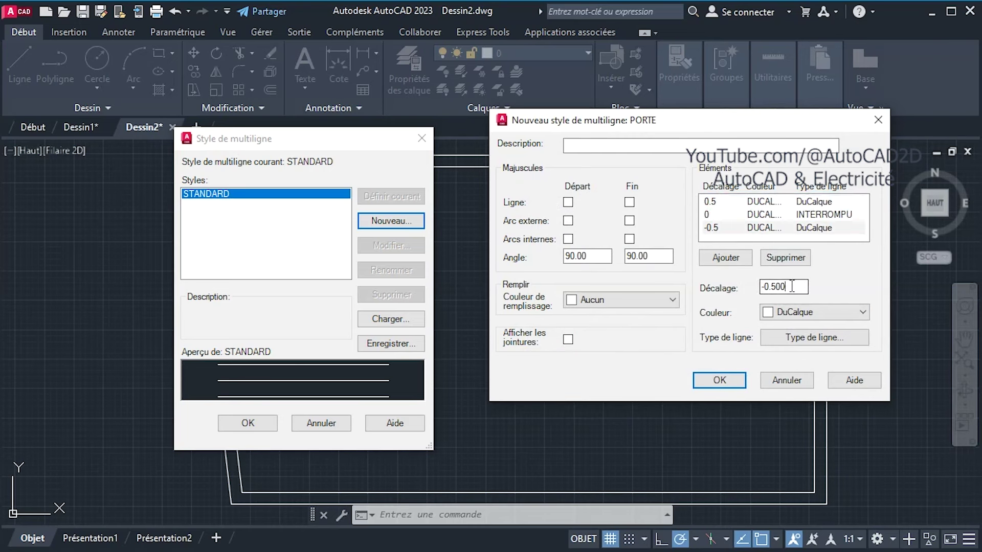
pyautogui.write('-1')
pyautogui.click(717, 201)
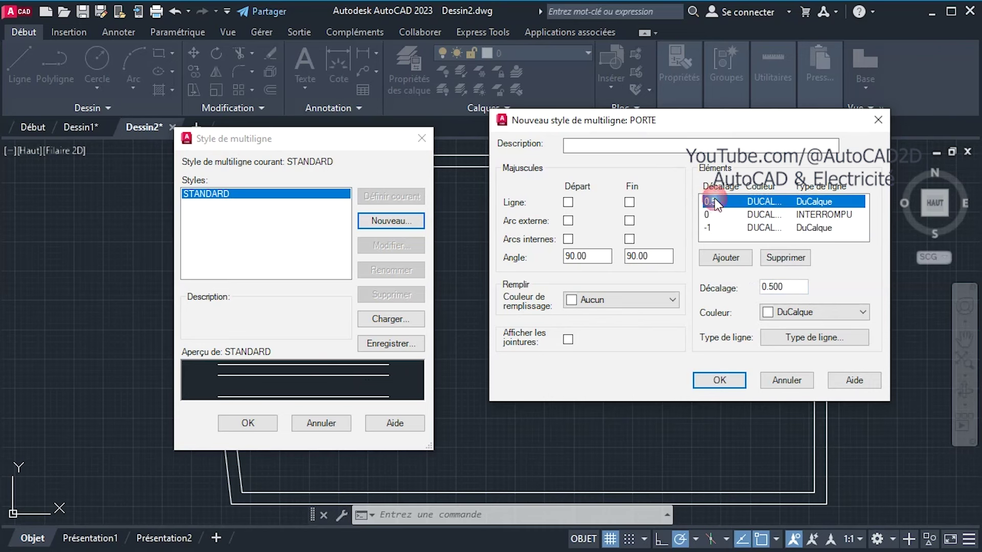
pyautogui.doubleClick(801, 286)
pyautogui.write('1')
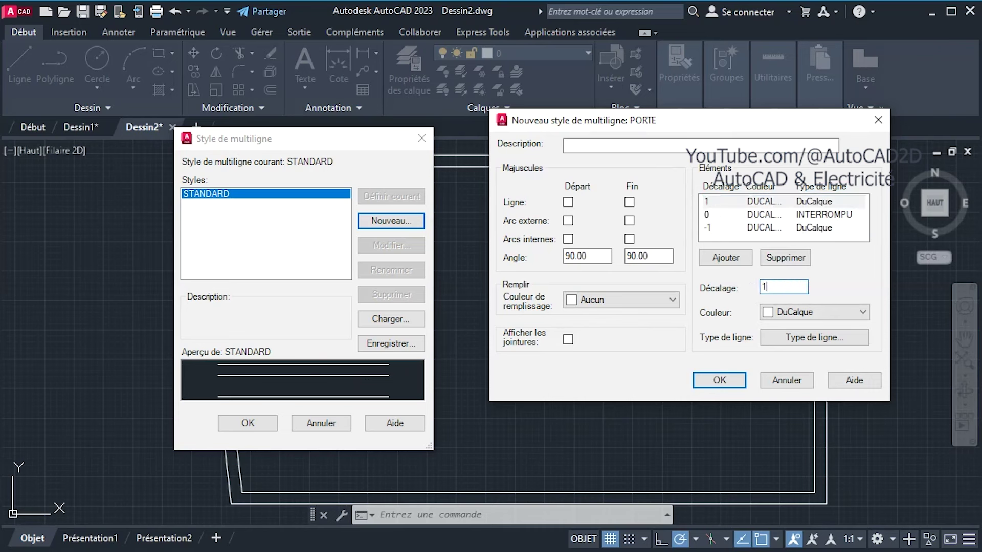
pyautogui.click(733, 216)
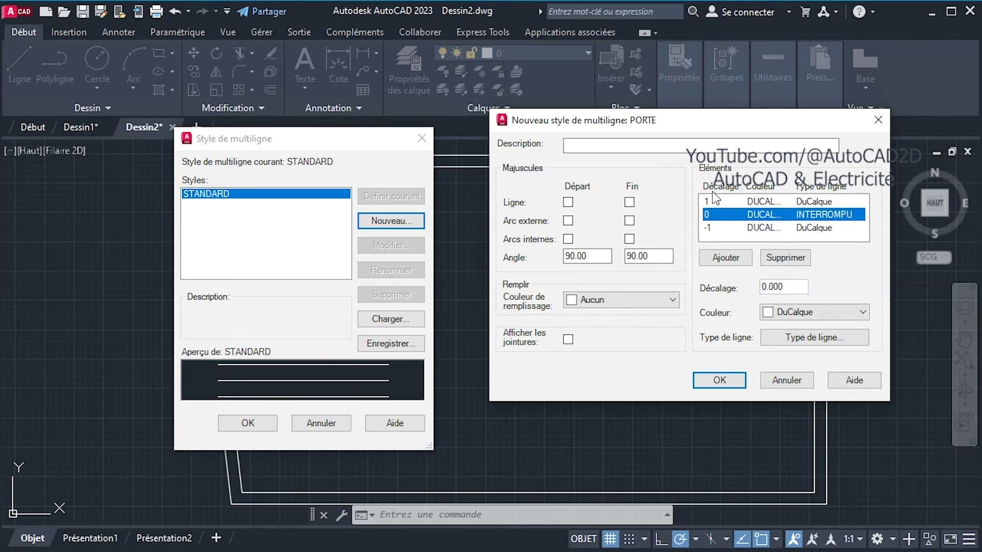
pyautogui.click(716, 379)
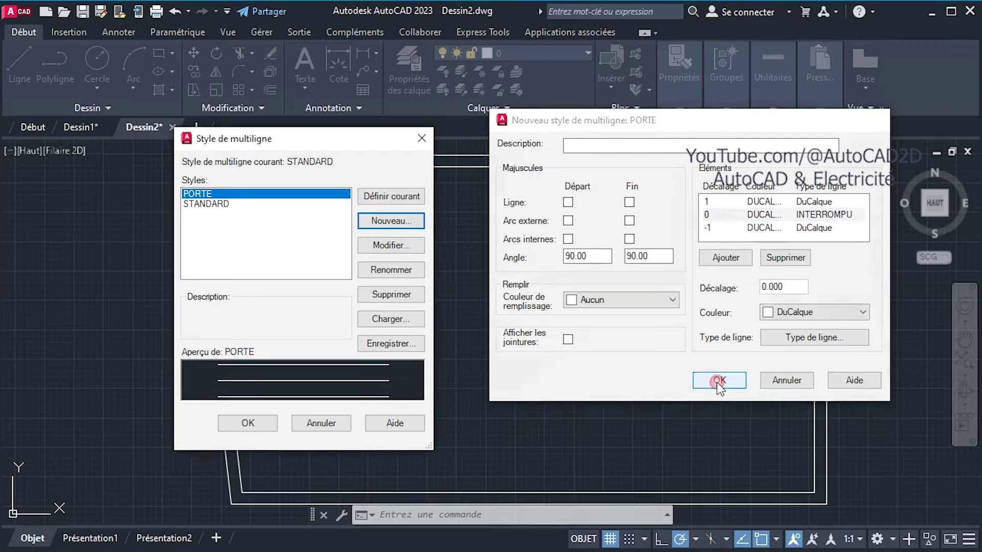
# Start an ML multiline with style set to porte, starting inside the room's upper middle.
pyautogui.click(246, 424)
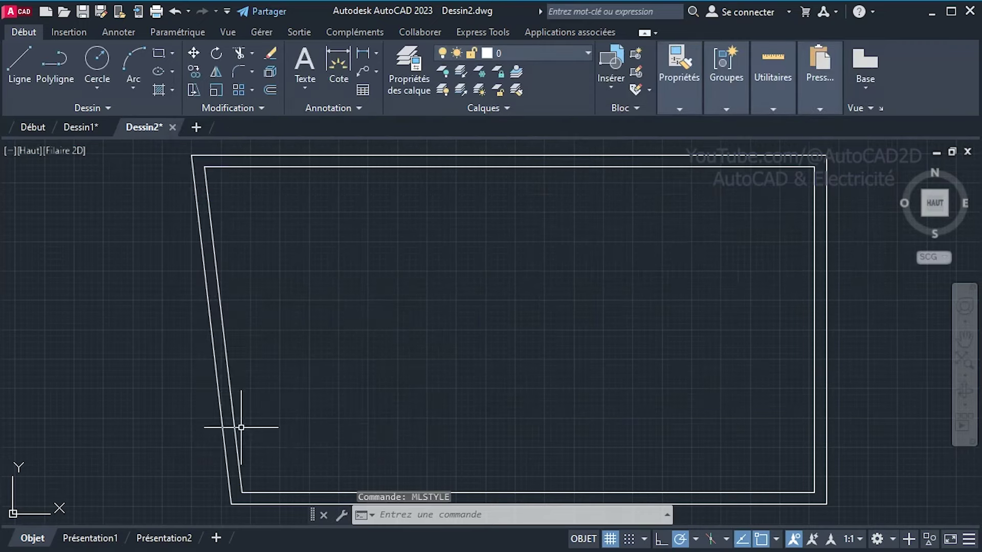
pyautogui.write('Ml')
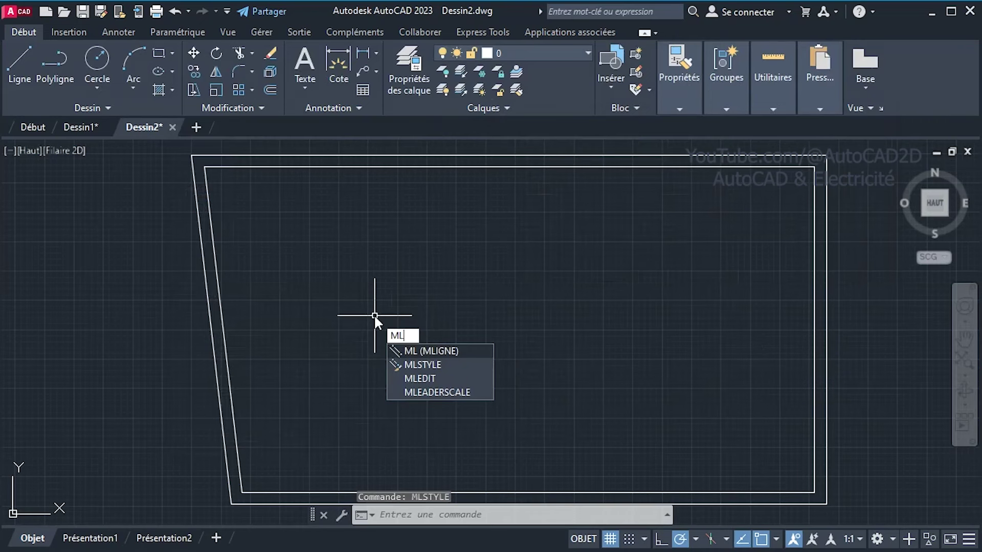
pyautogui.press('Return')
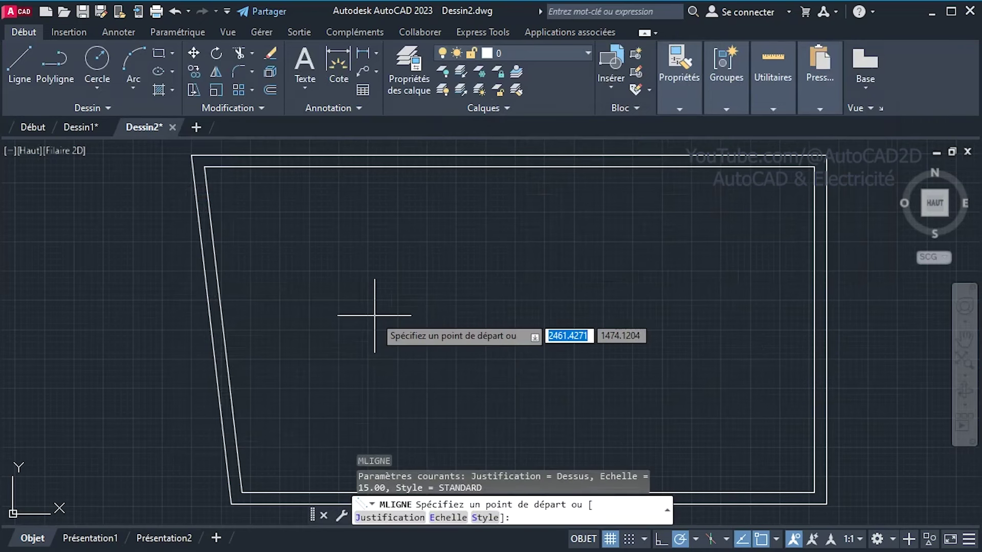
pyautogui.click(484, 518)
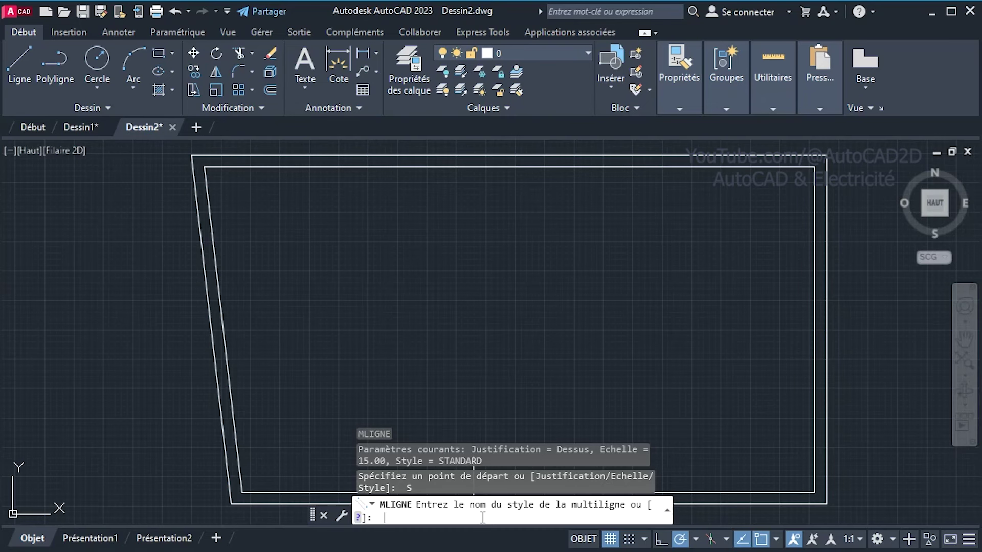
pyautogui.click(357, 517)
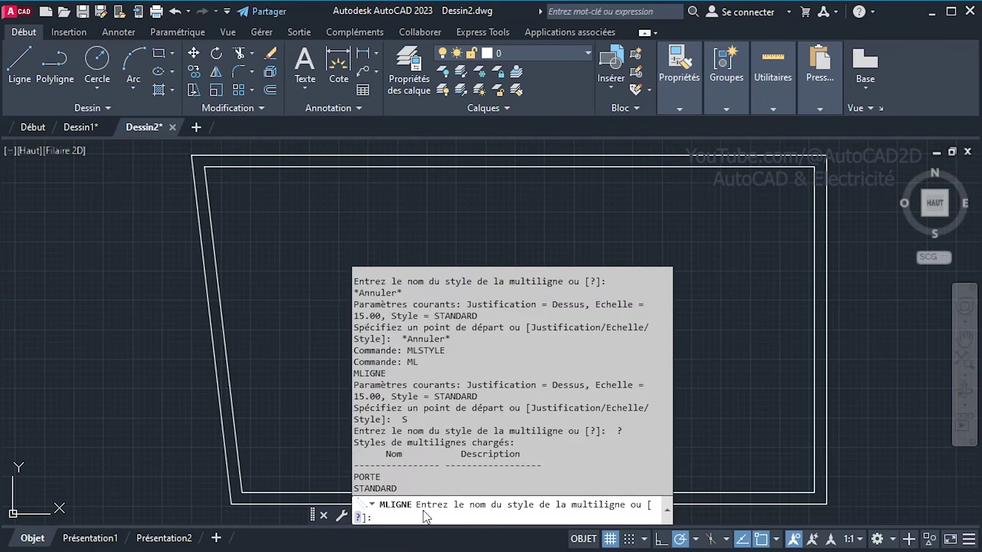
pyautogui.write('porte')
pyautogui.press('Return')
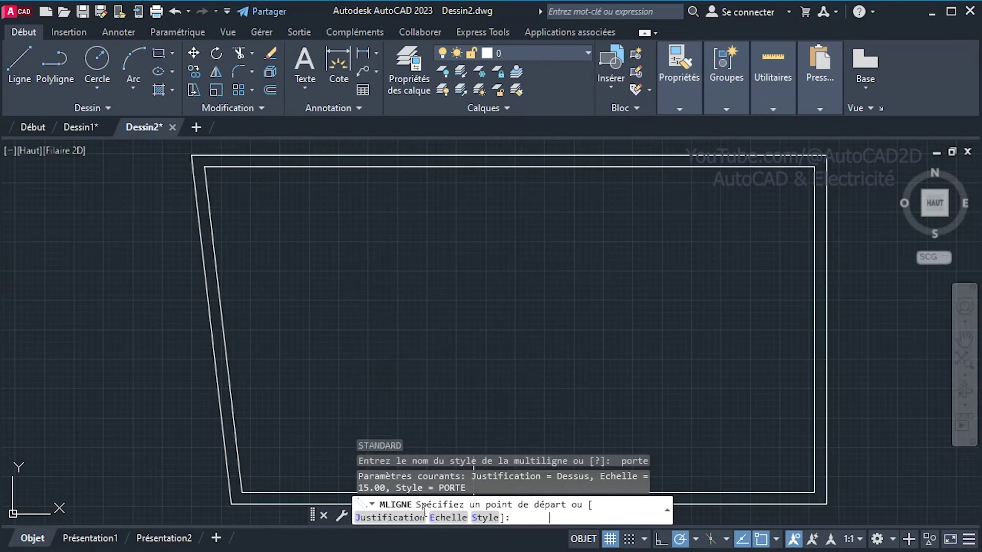
pyautogui.click(314, 289)
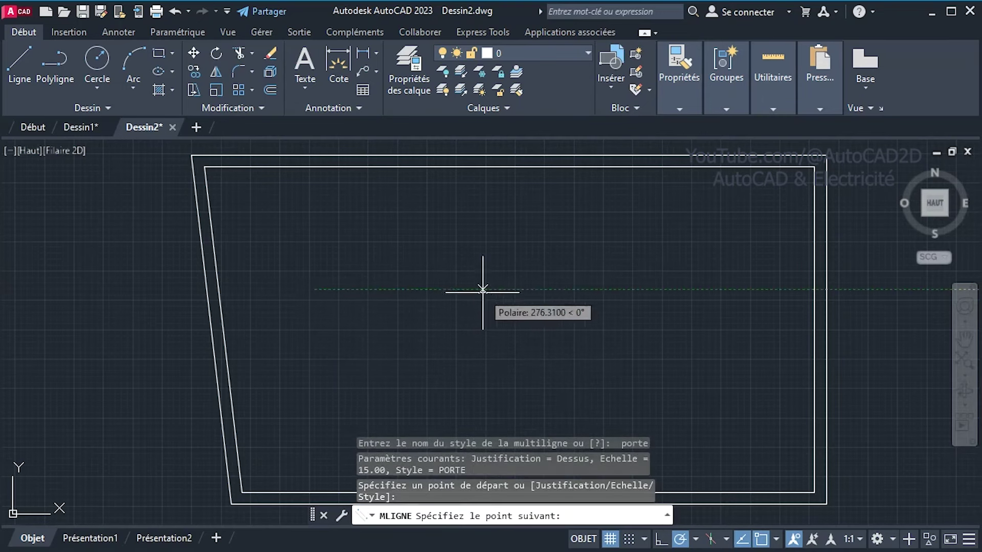
# Draw the PORTE wall through five more vertices, finish it with Entrée, and recentre the view.
pyautogui.scroll(2, 602, 290)
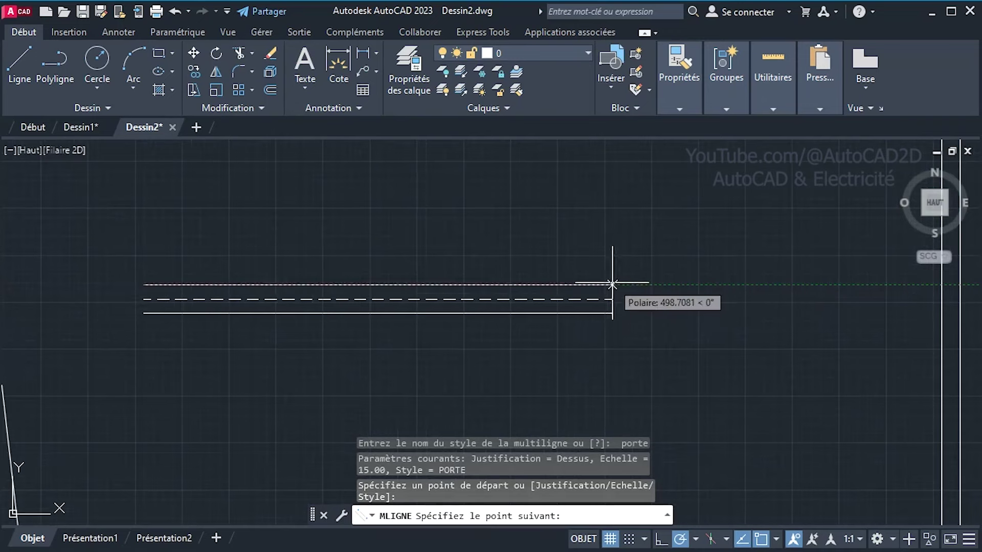
pyautogui.click(404, 285)
pyautogui.click(608, 205)
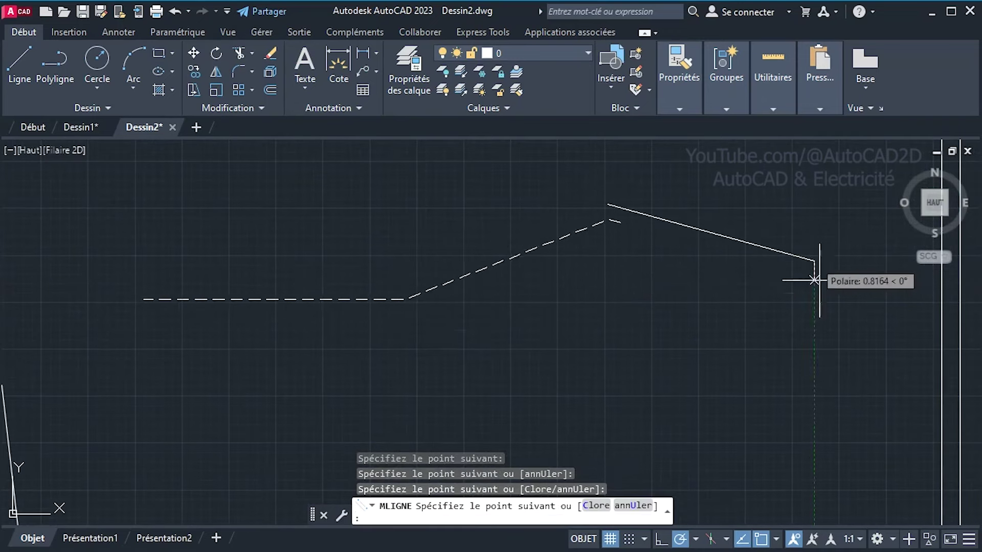
pyautogui.click(814, 261)
pyautogui.click(814, 463)
pyautogui.click(414, 406)
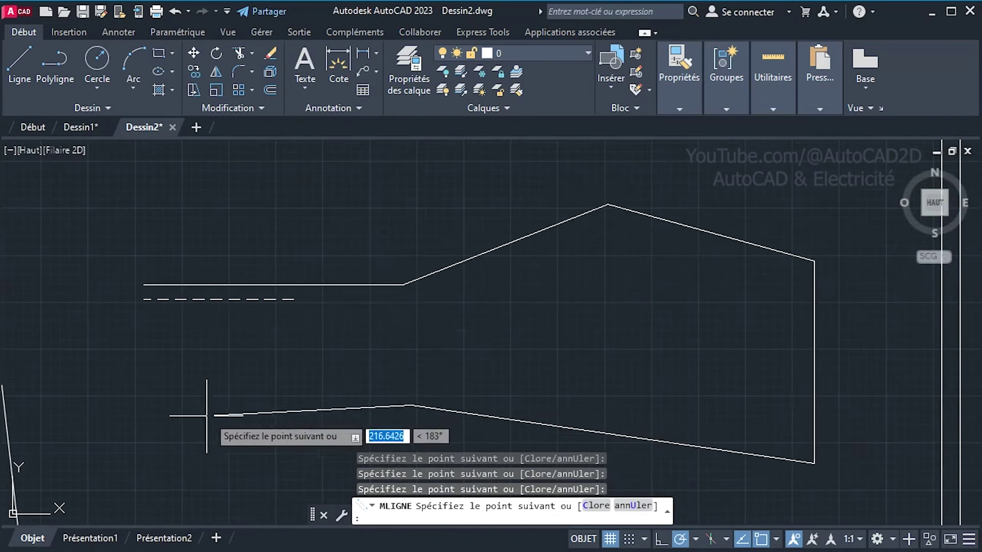
pyautogui.rightClick(205, 406)
pyautogui.click(265, 425)
pyautogui.scroll(-2, 524, 344)
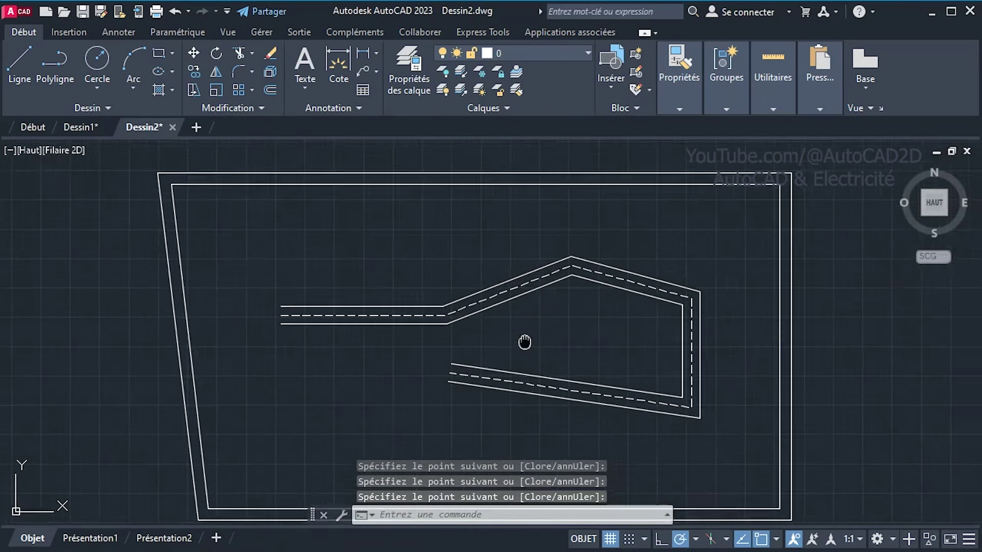
pyautogui.scroll(-1, 542, 327)
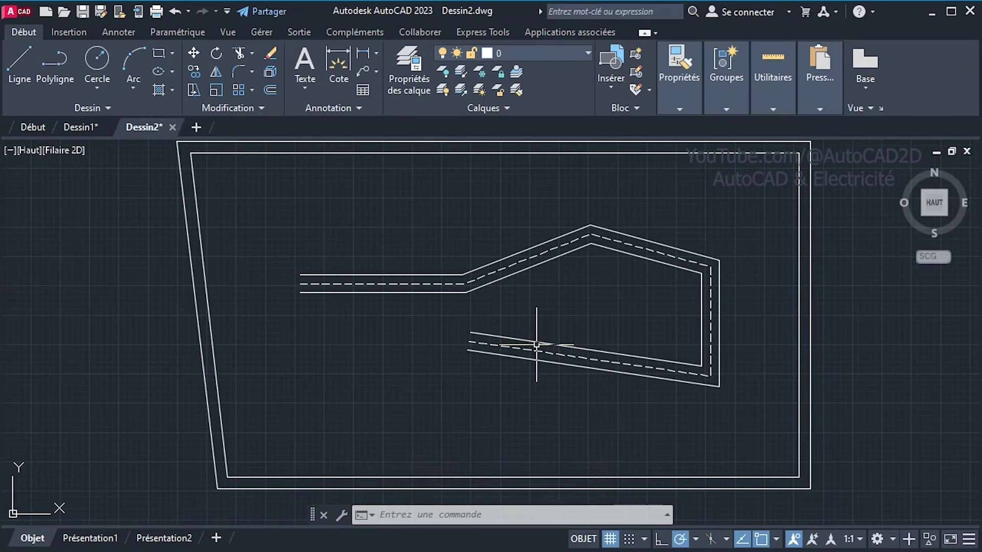
pyautogui.moveTo(536, 345); pyautogui.dragTo(538, 355, button='middle')
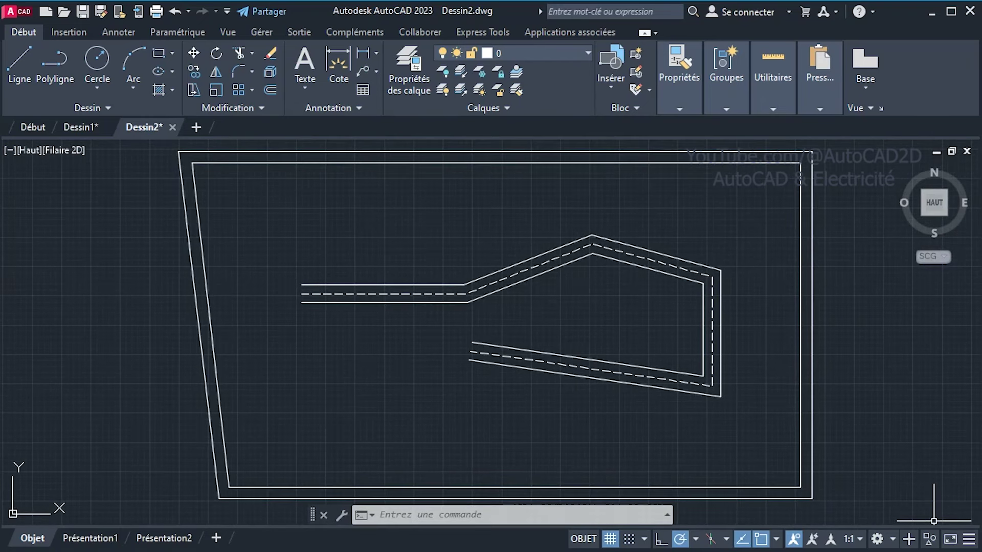